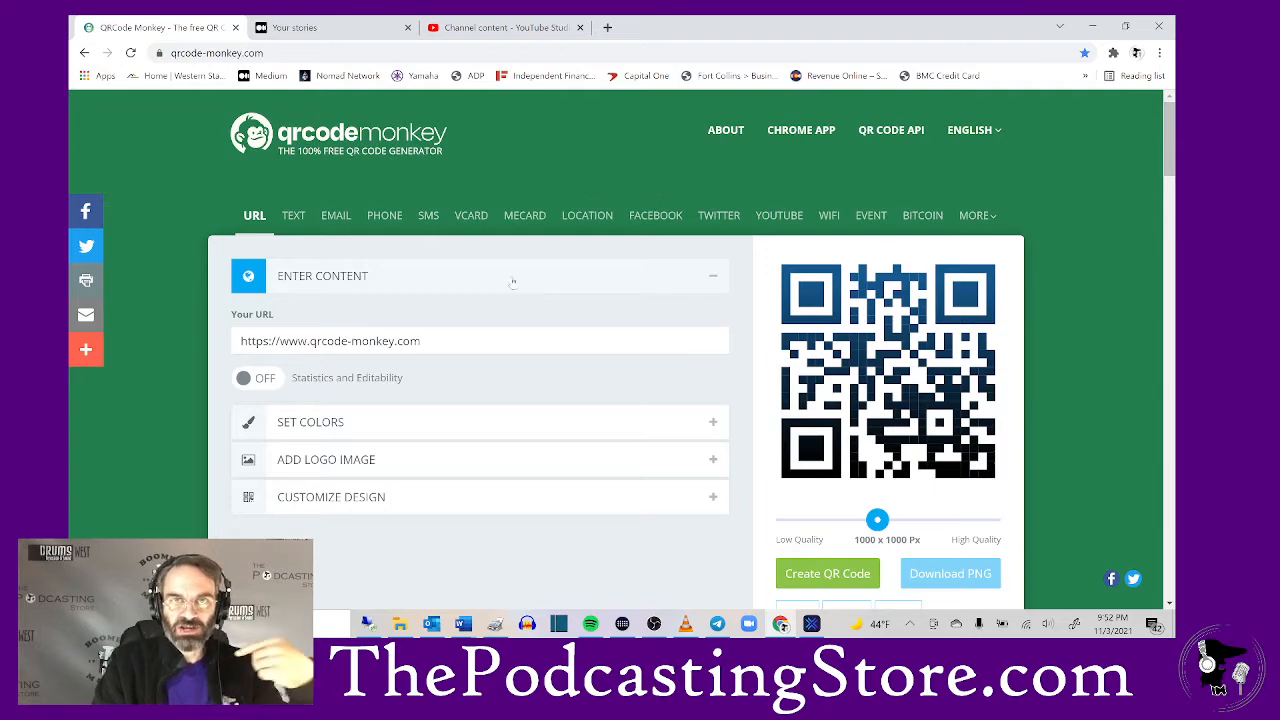
Copy the shareable link of the Nov 2, 2021 video in YouTube Studio and enter it as the URL in QRCode Monkey.
click(510, 28)
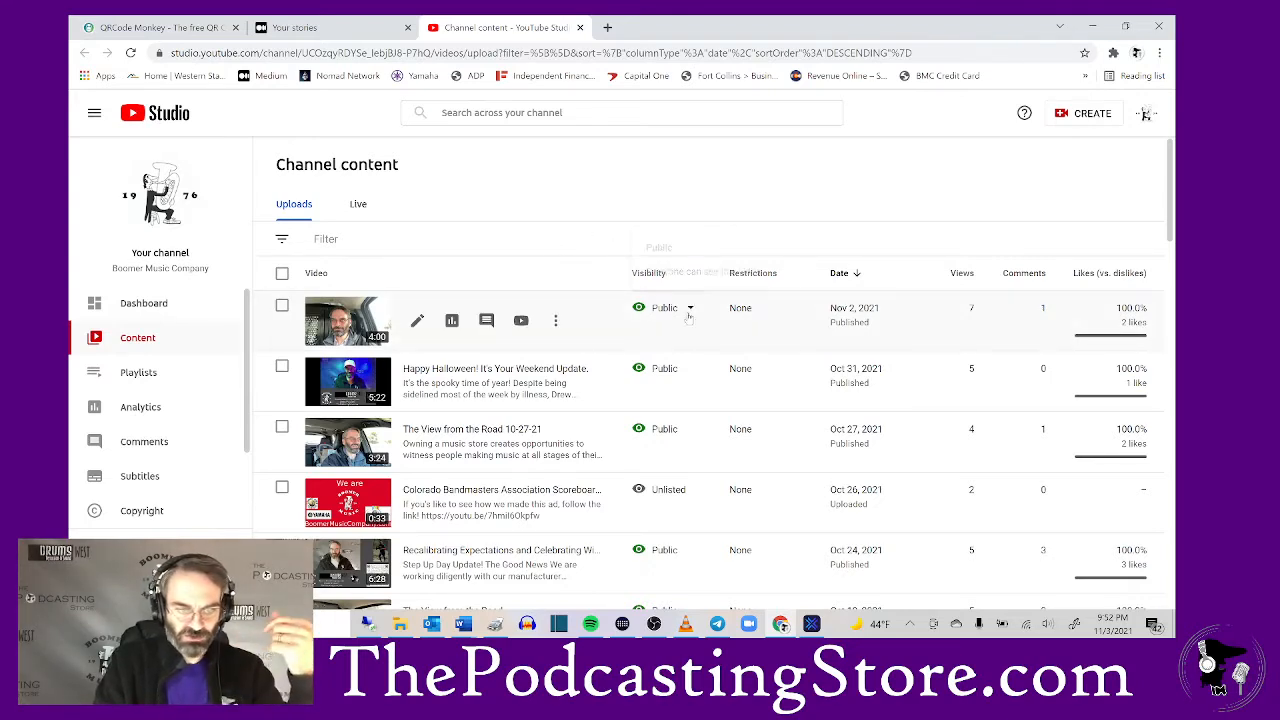
click(557, 323)
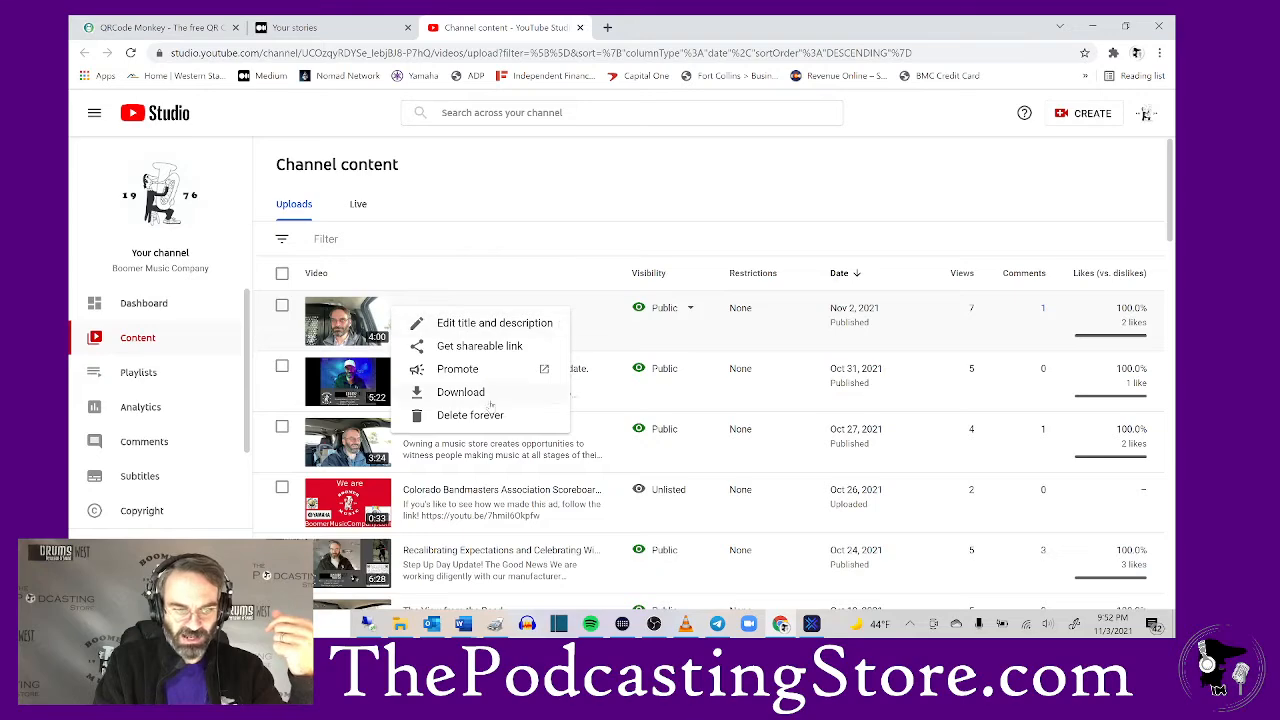
click(466, 346)
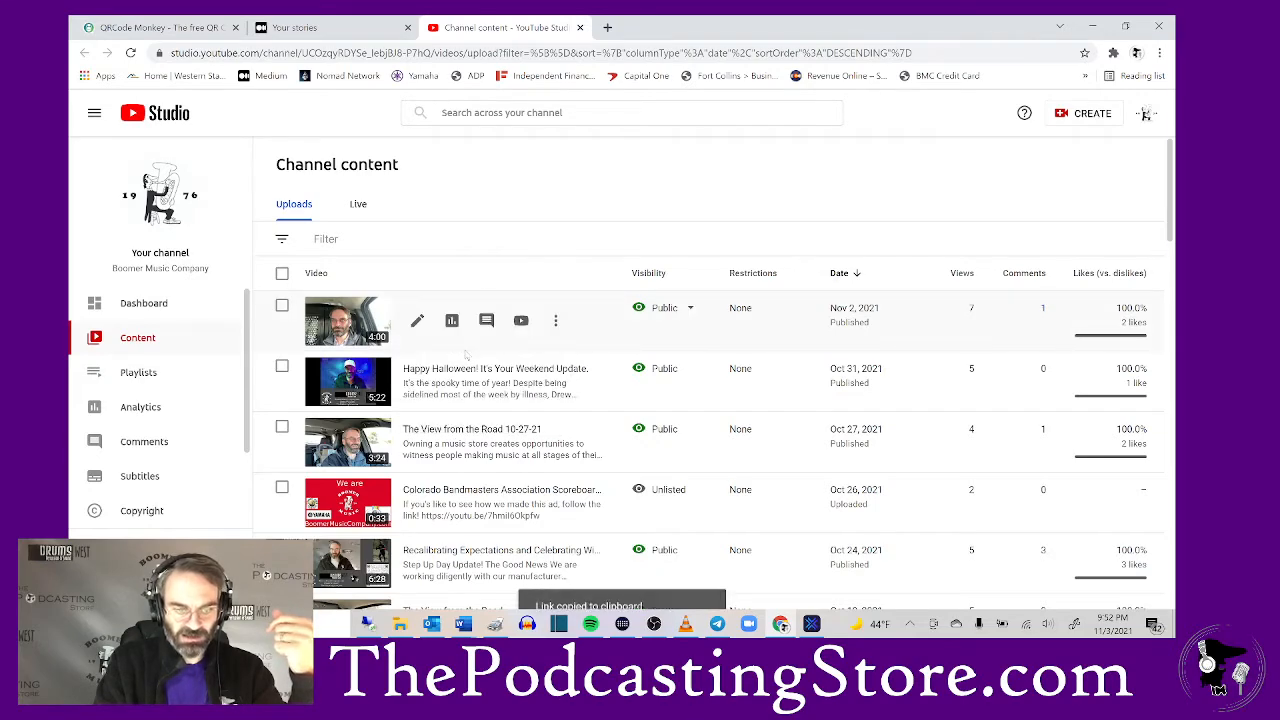
click(134, 34)
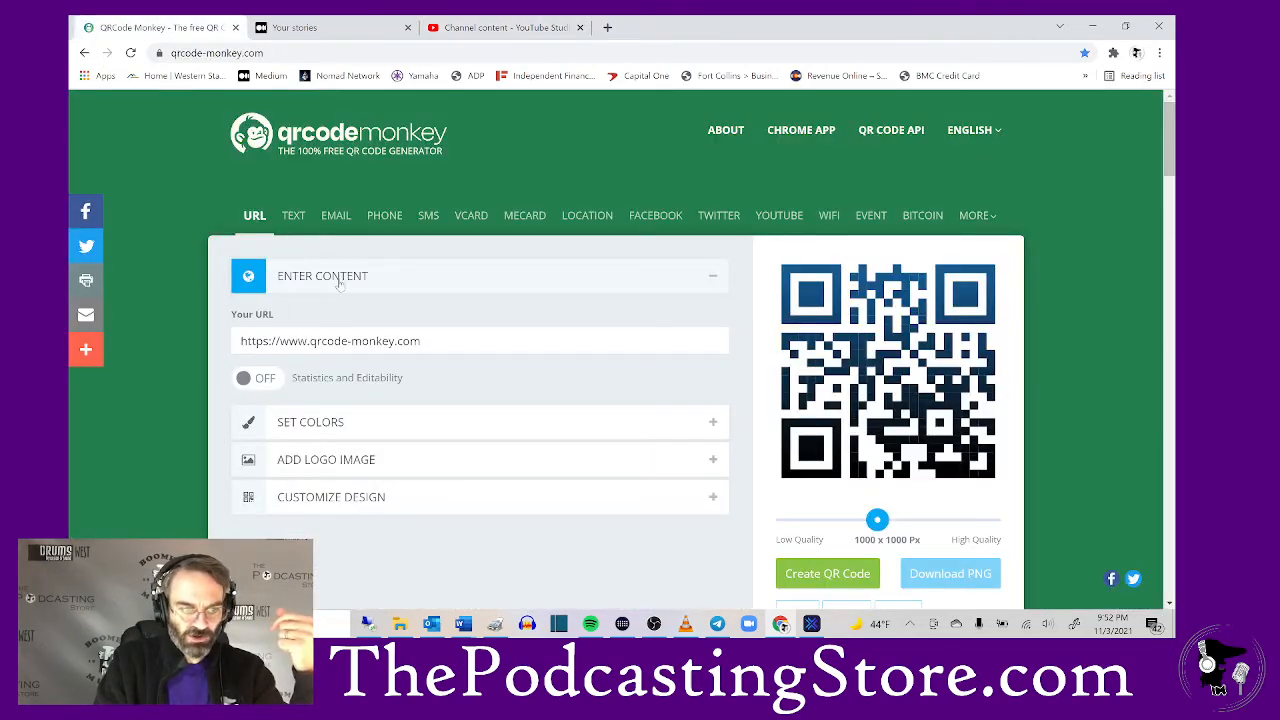
drag(421, 341, 157, 337)
key(ctrl+v)
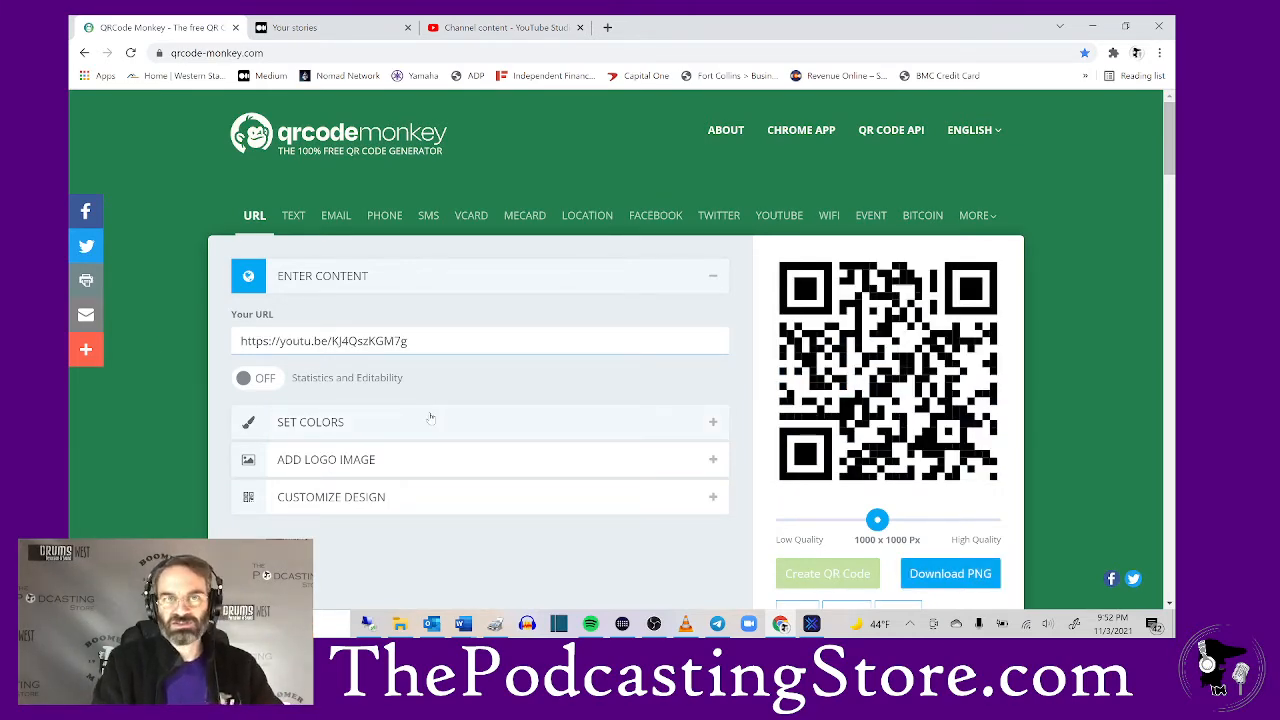
Upload logo_circle from the Pictures > Logos folder as the logo image and regenerate the QR code with it.
click(366, 464)
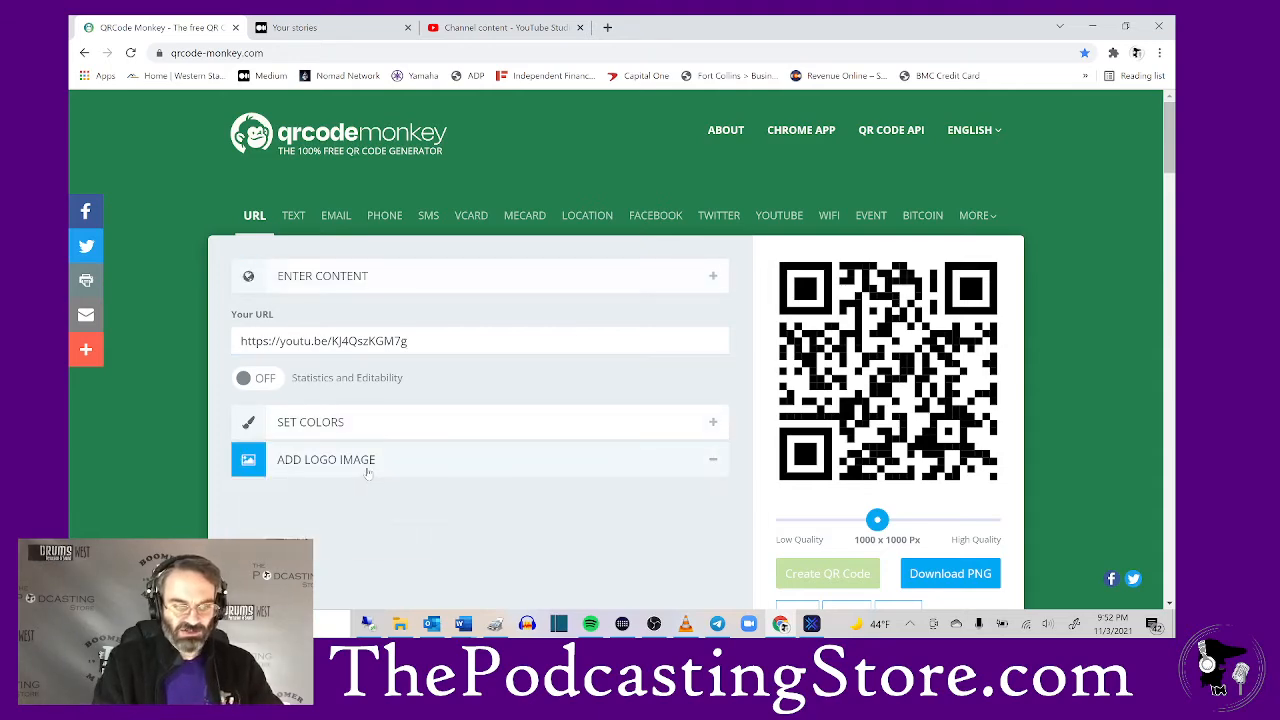
click(375, 397)
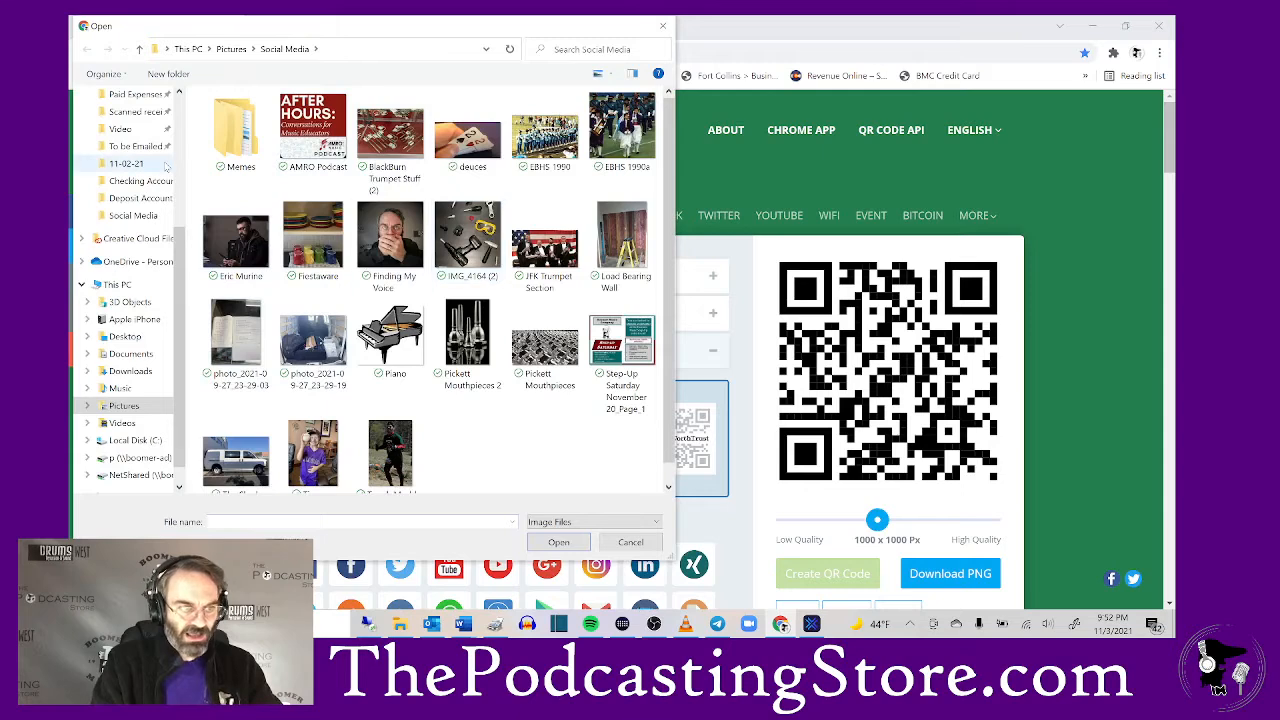
scroll(116, 165, up, 3)
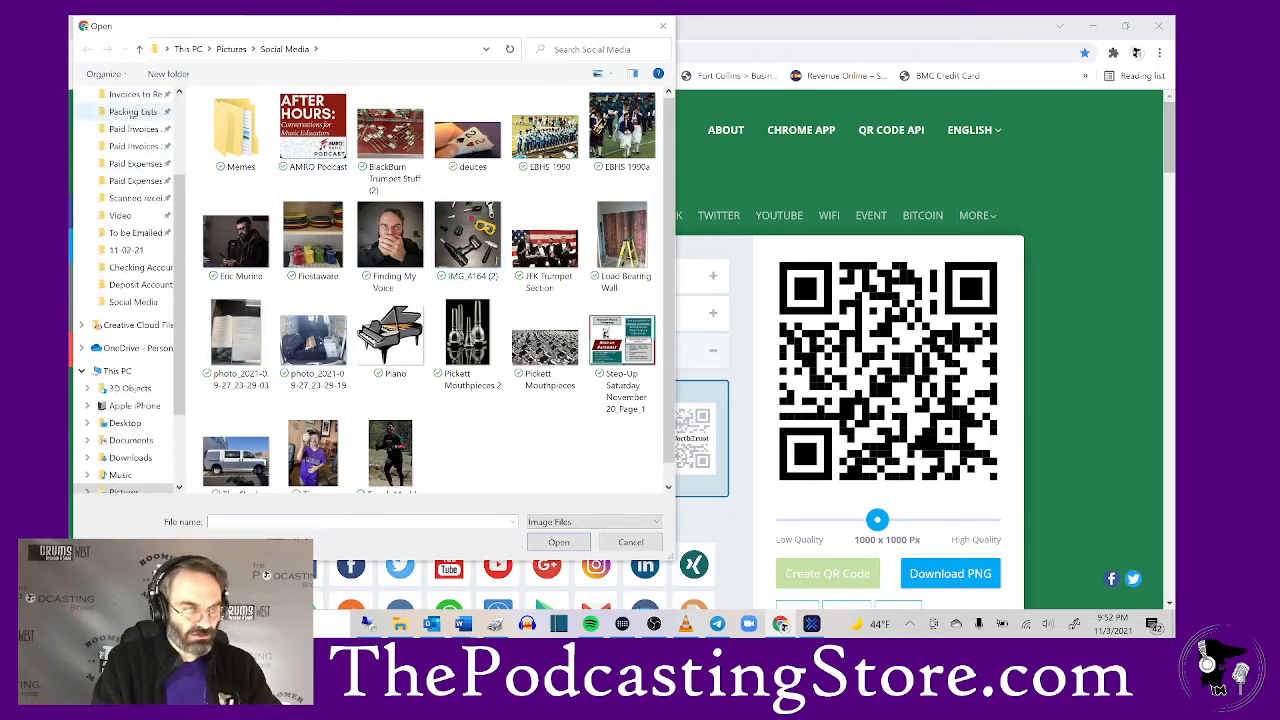
scroll(116, 166, up, 1)
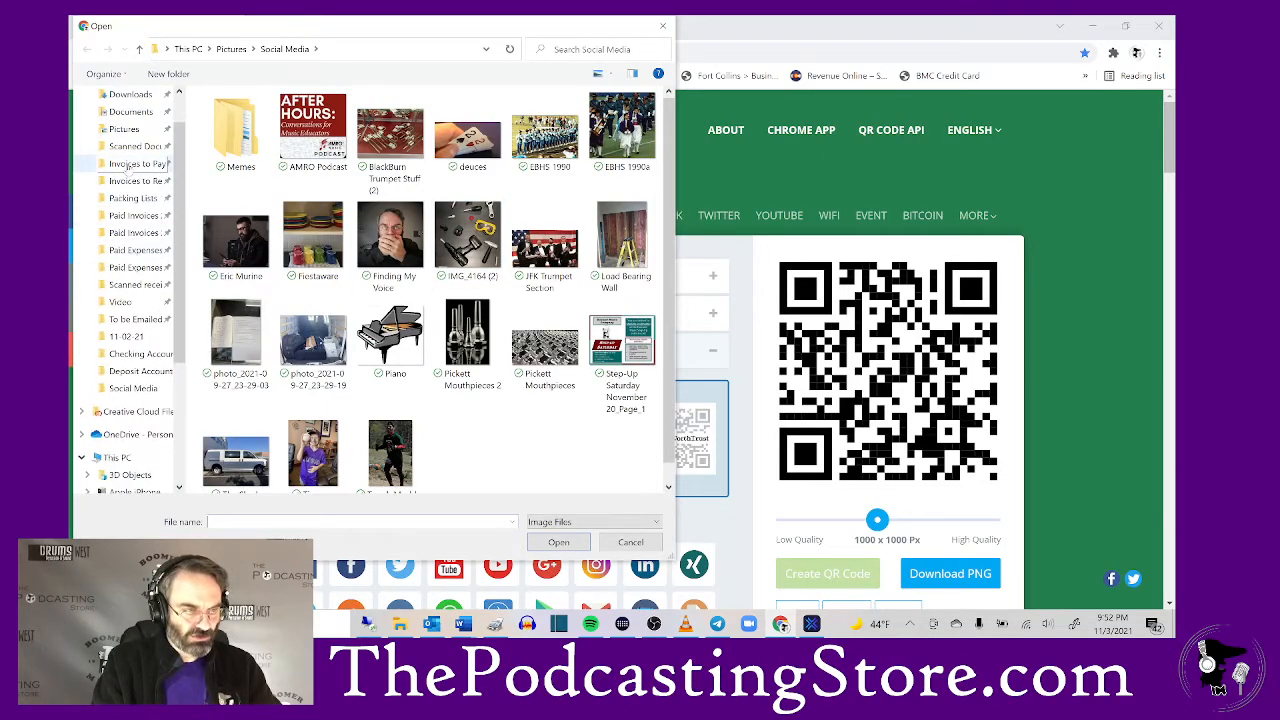
click(123, 129)
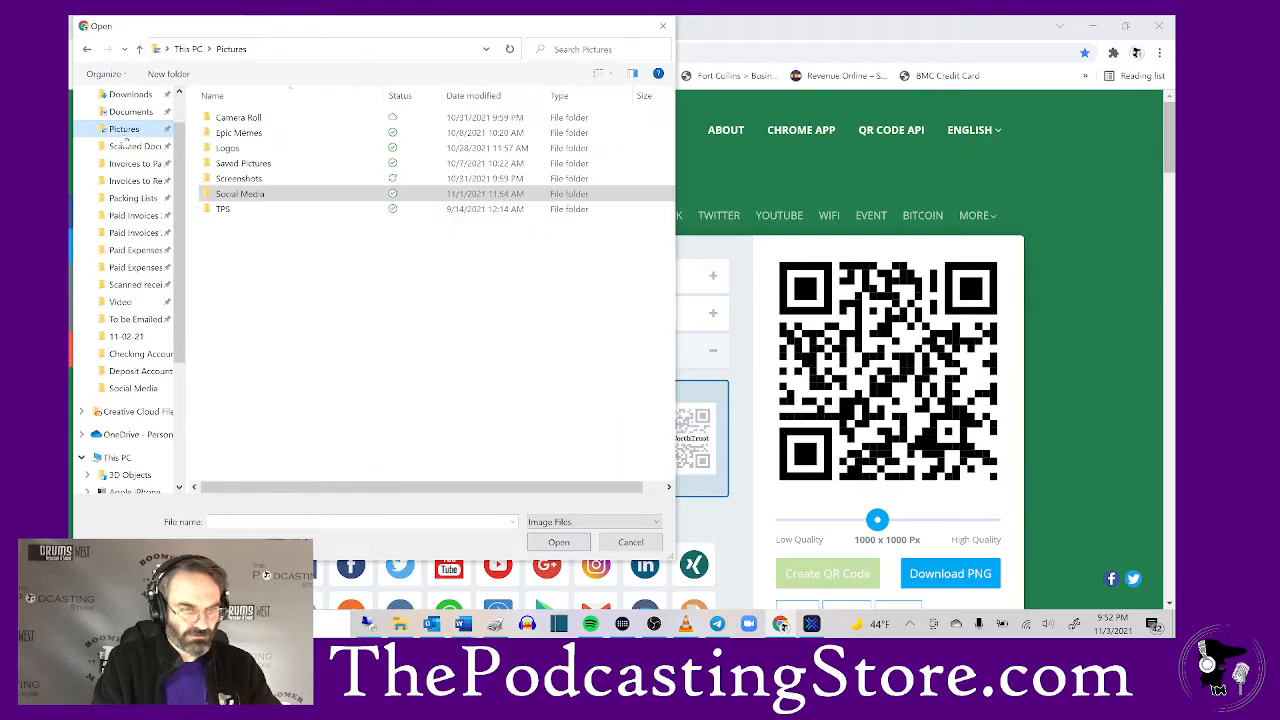
double_click(252, 148)
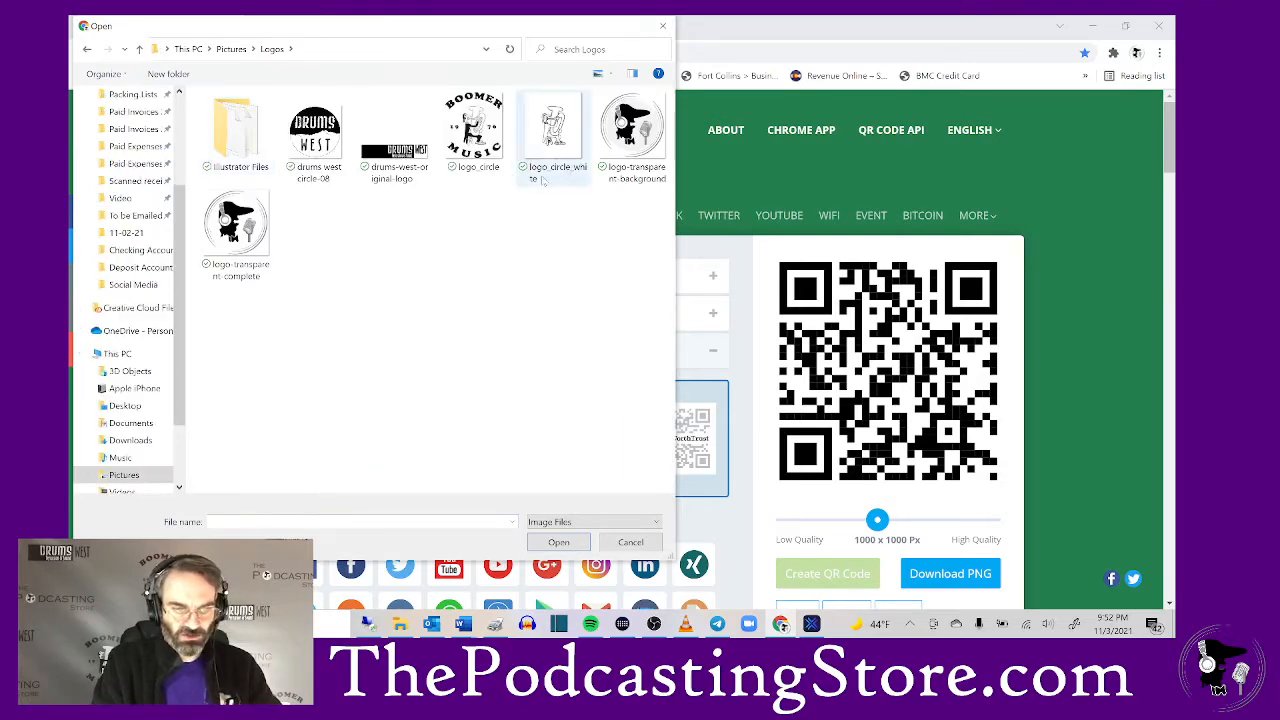
double_click(482, 122)
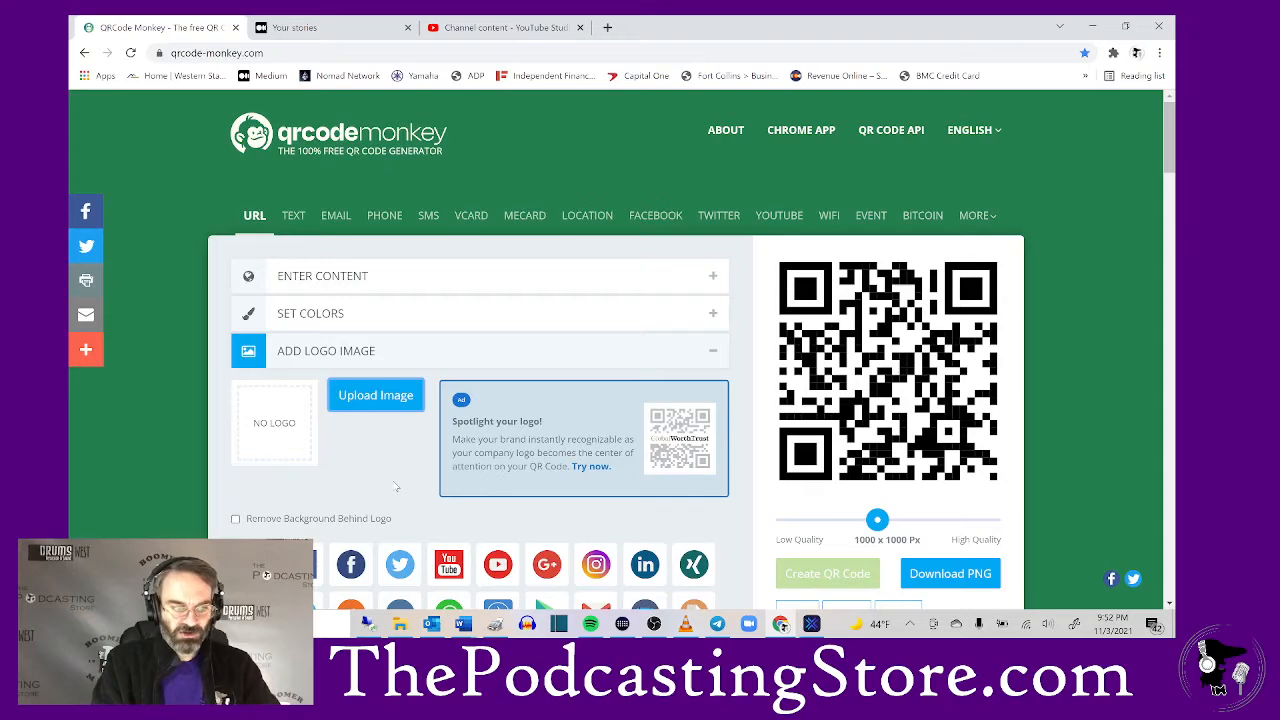
scroll(363, 482, down, 1)
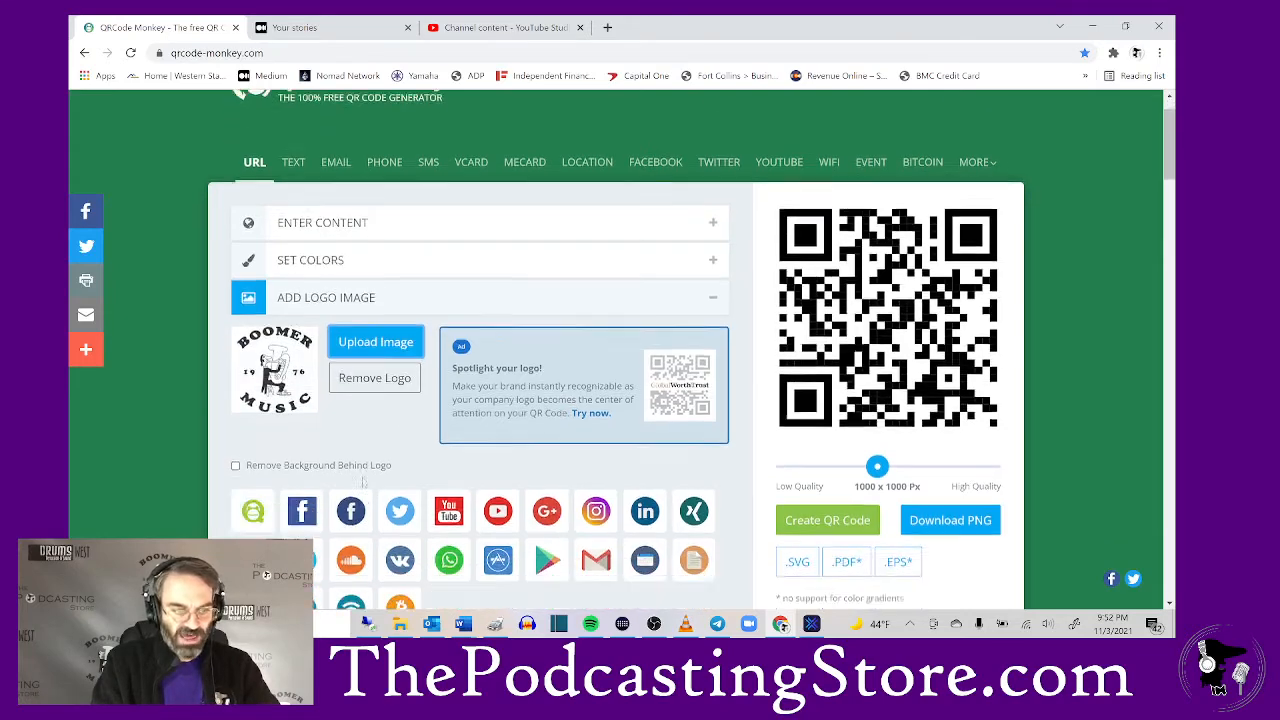
click(822, 500)
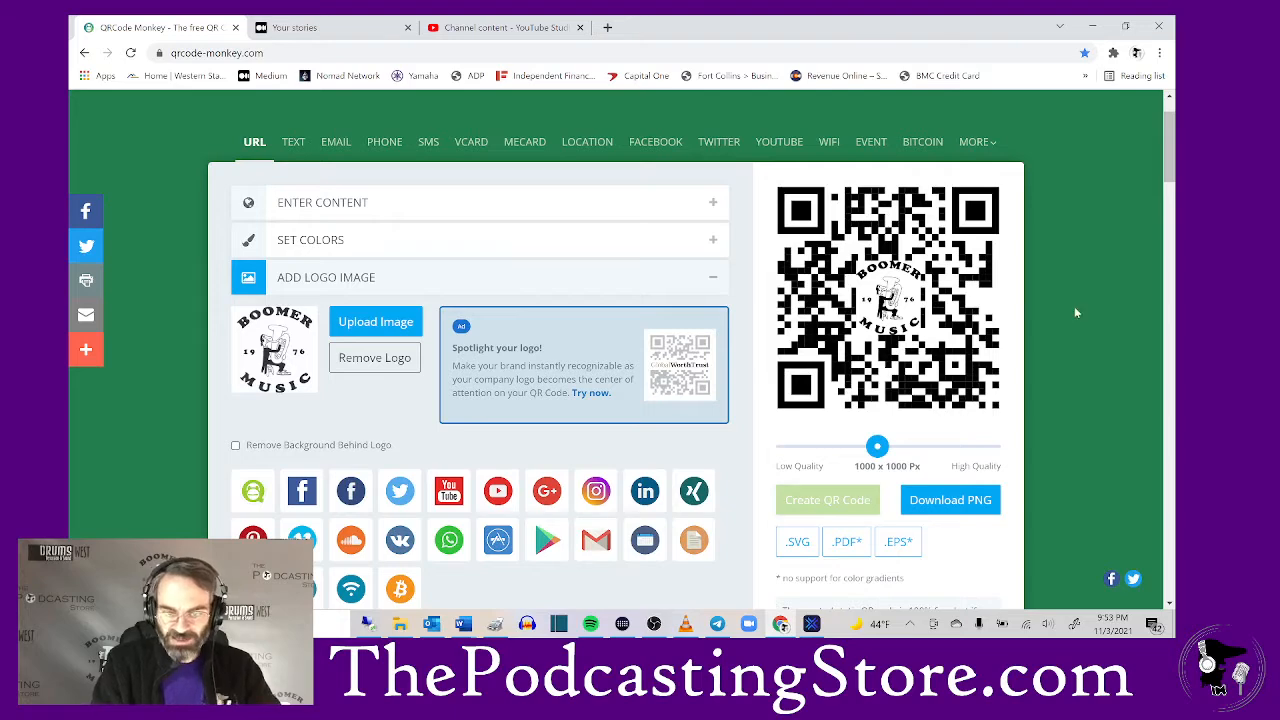
Set the QR code's body shape to the third pattern, made of small separate dots, and regenerate the code.
scroll(850, 315, down, 2)
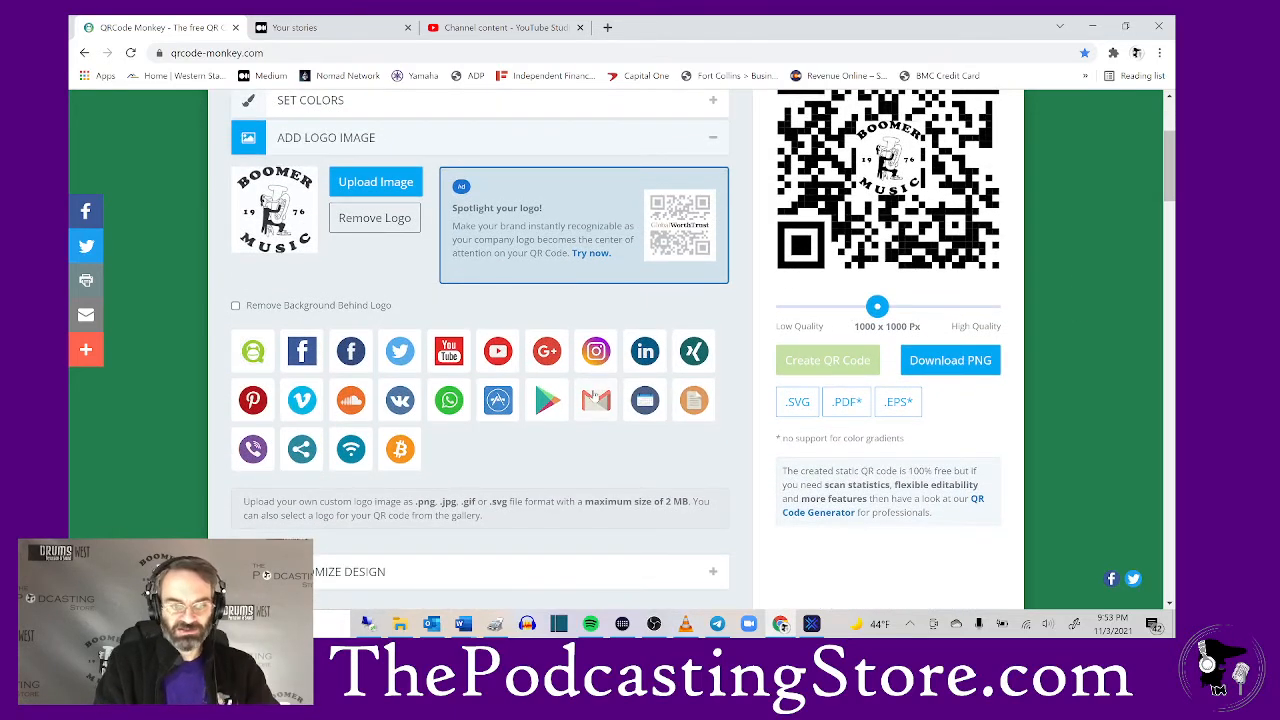
scroll(597, 400, down, 2)
click(327, 423)
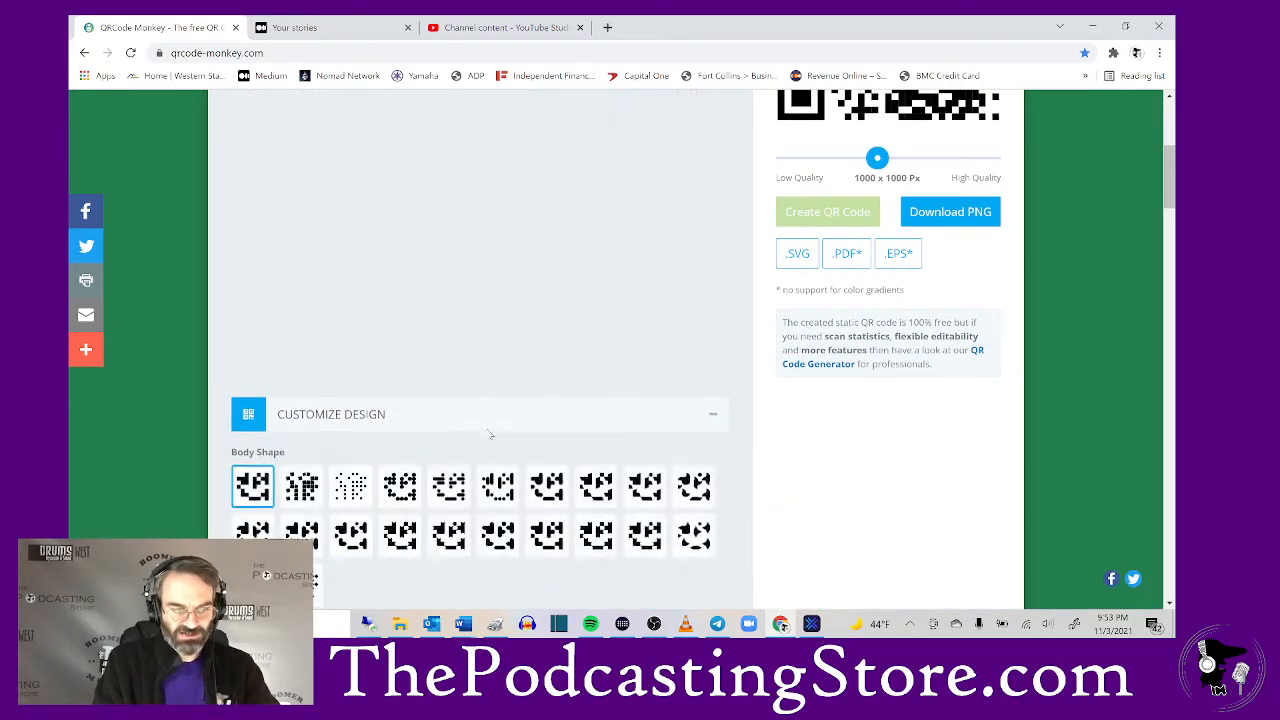
scroll(330, 400, down, 4)
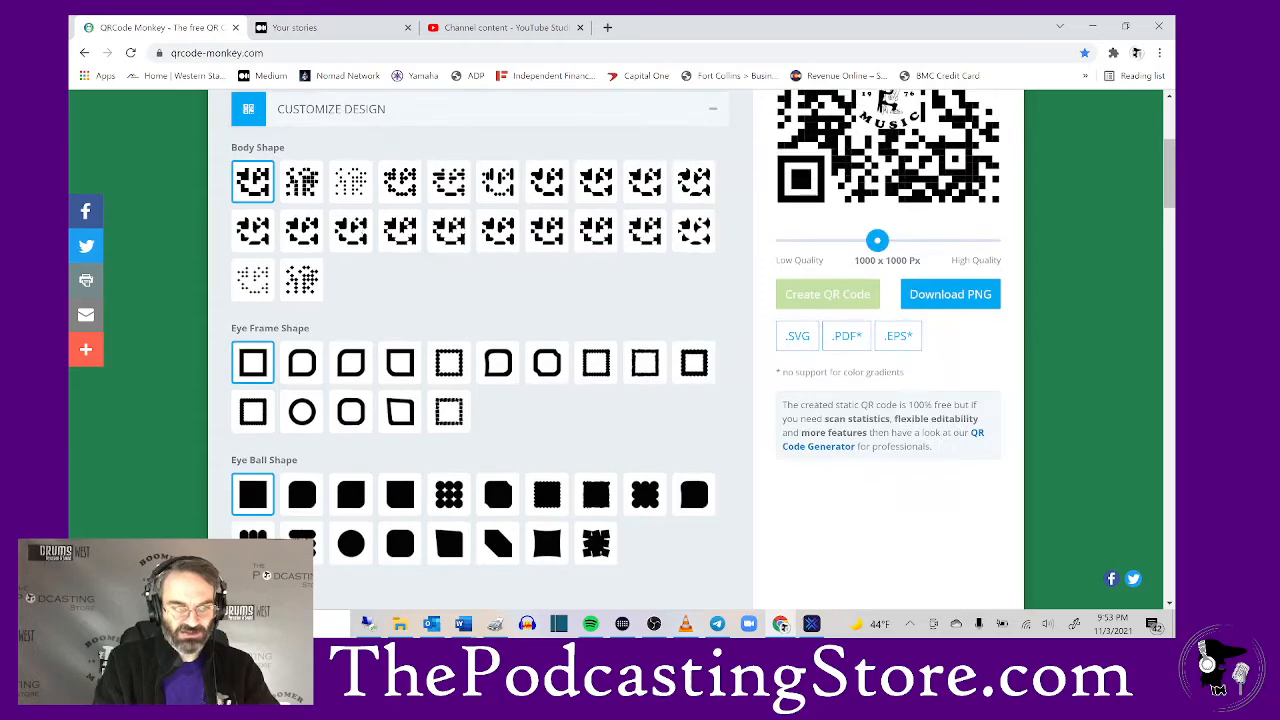
click(342, 182)
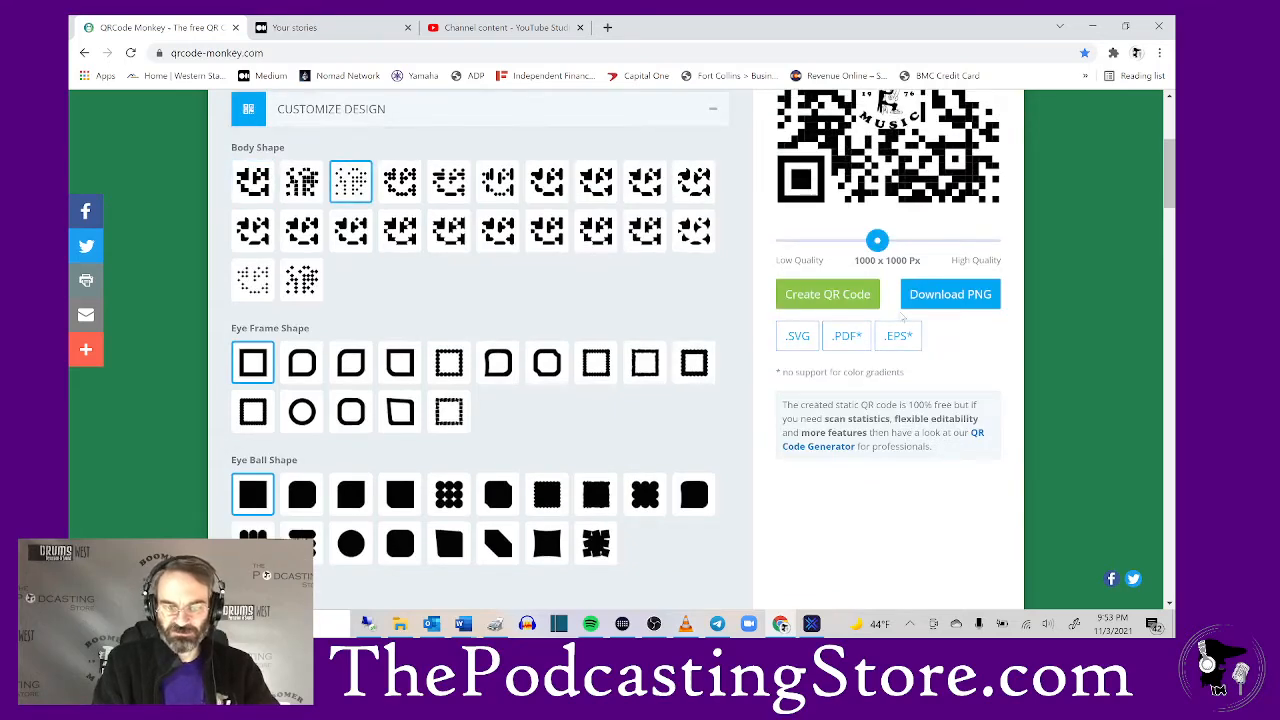
click(830, 288)
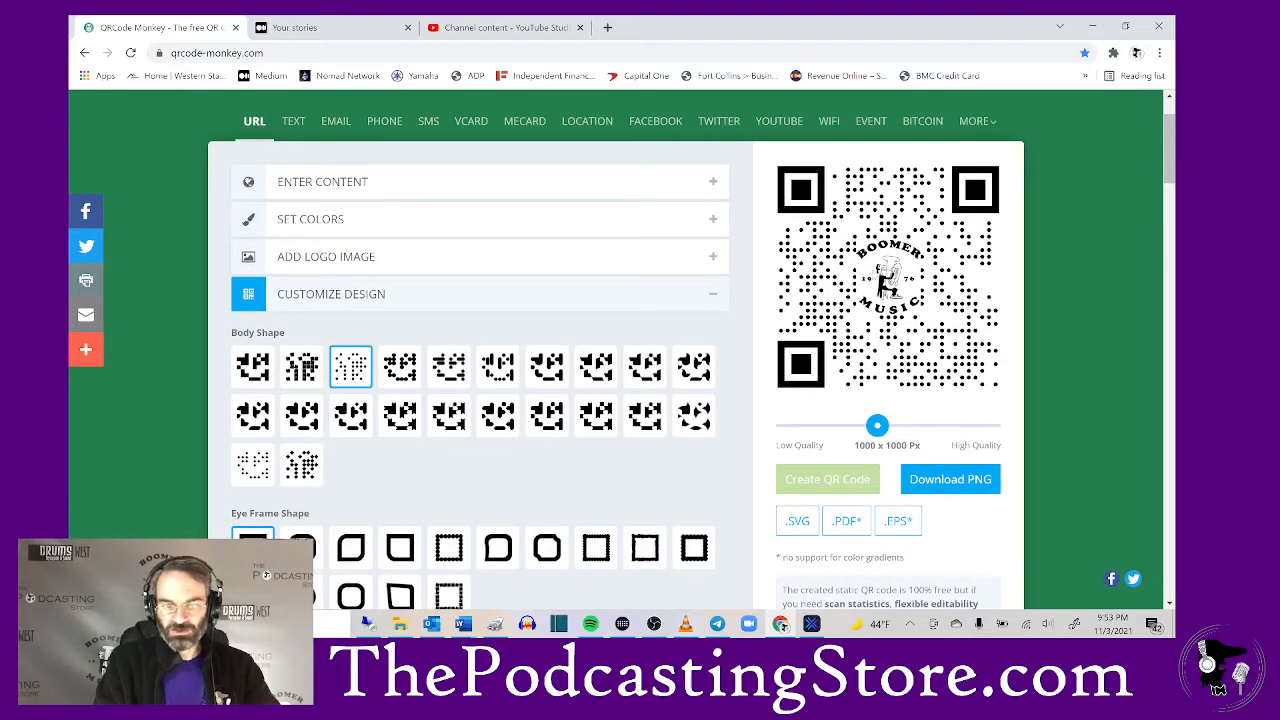
Download the QR code as PNG and start saving a copy from Photos into Video > Weekend Update > WU 11-07-21 > QR.
click(952, 479)
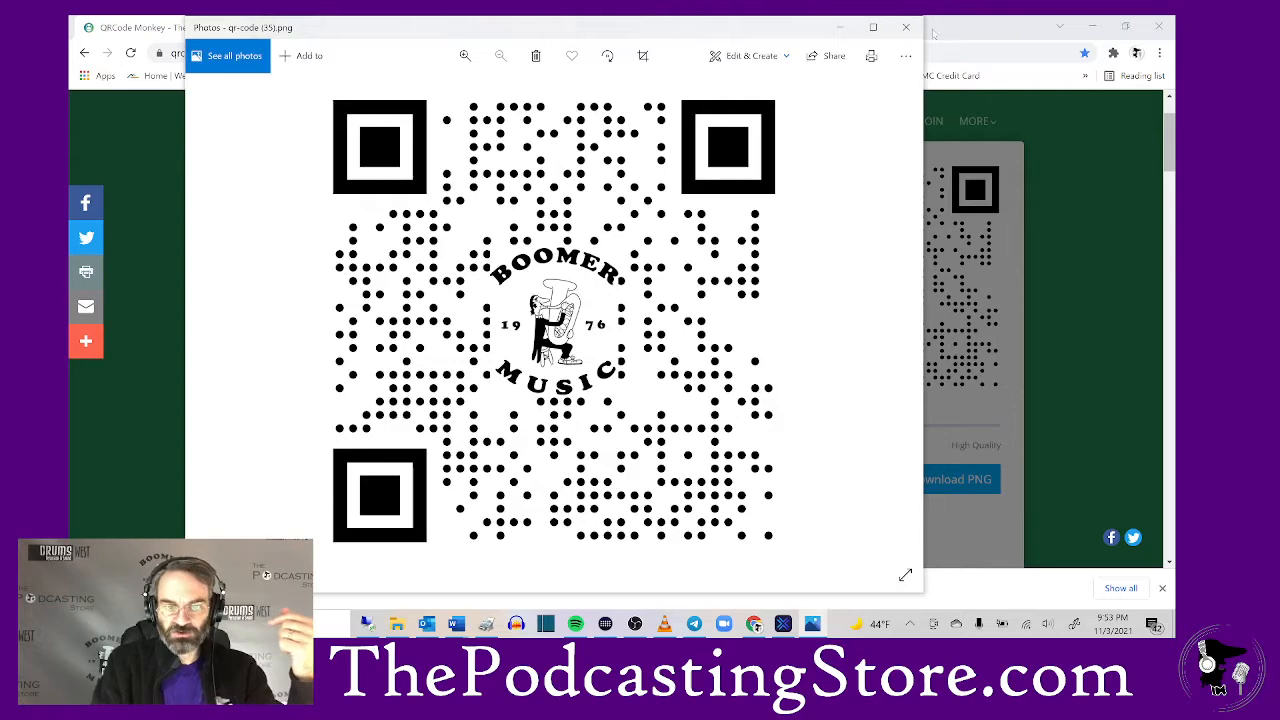
click(905, 56)
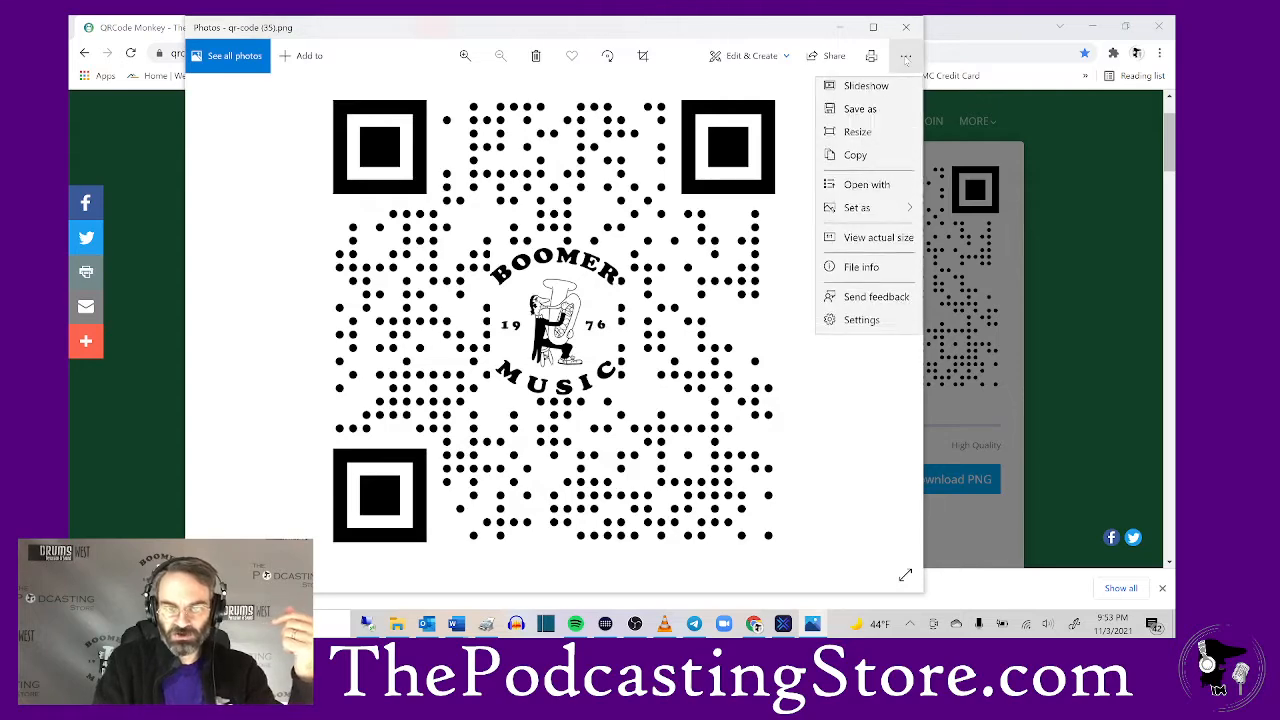
click(857, 114)
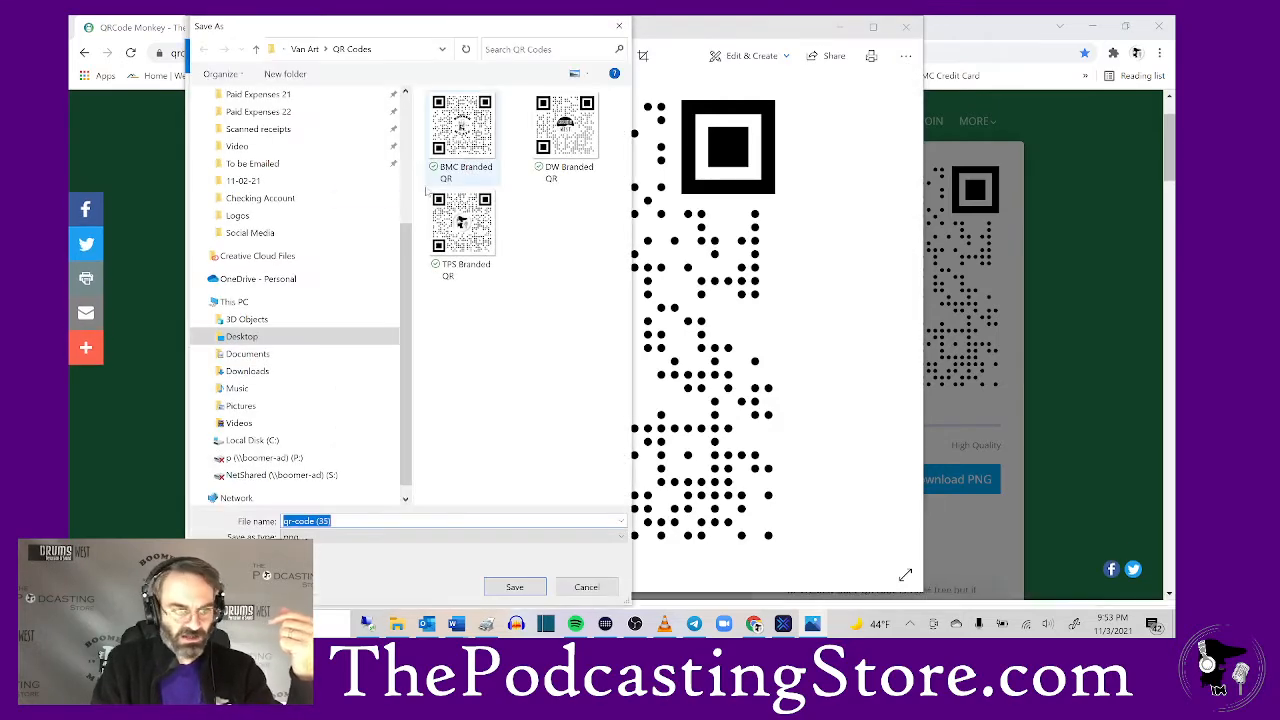
scroll(369, 287, up, 2)
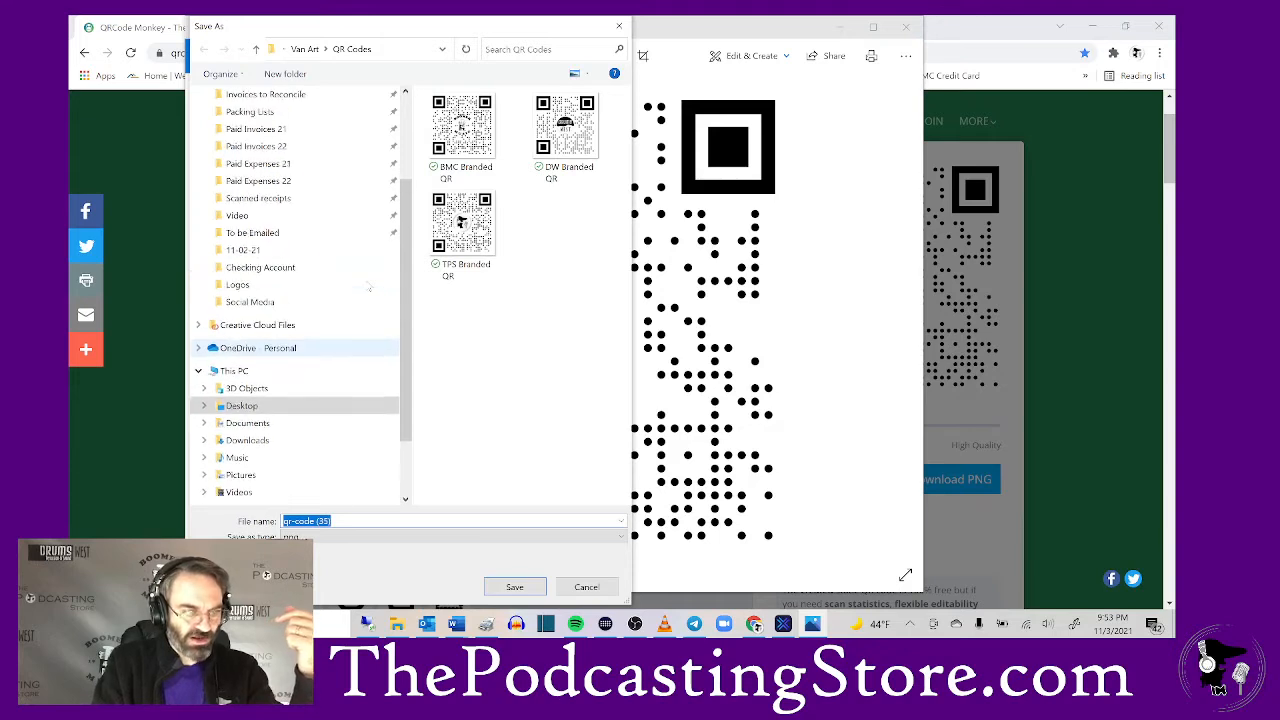
click(237, 217)
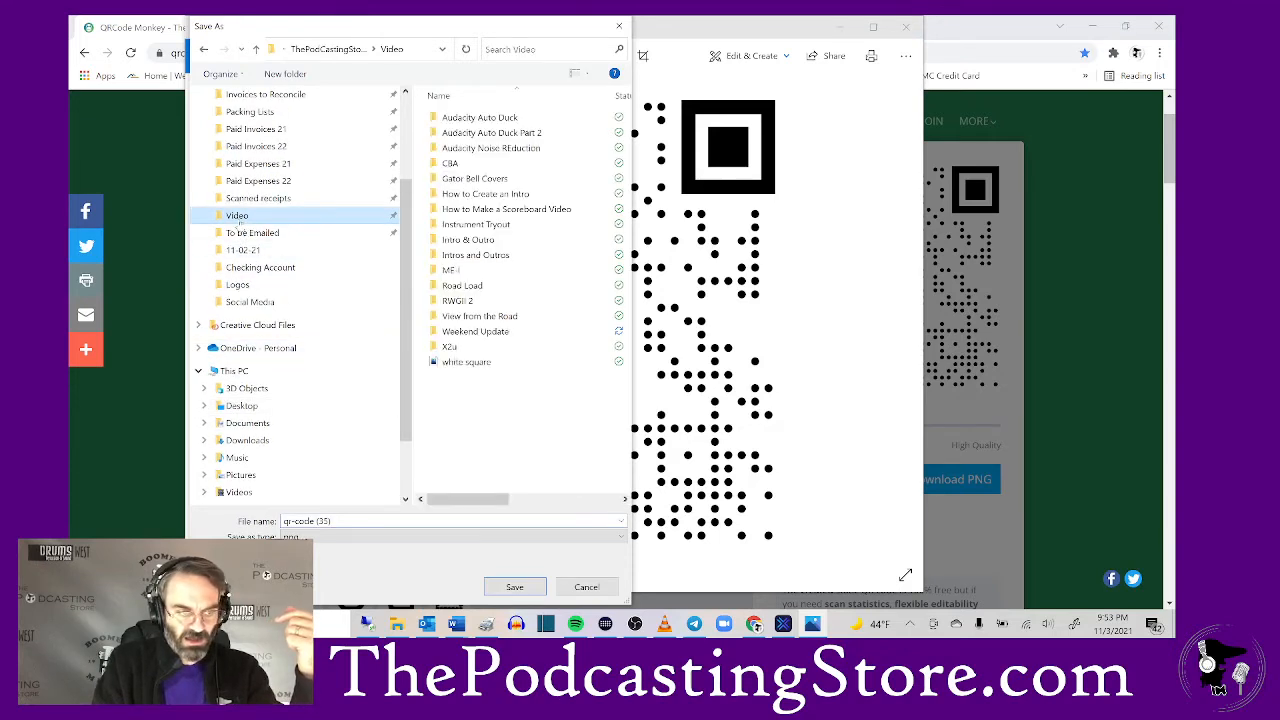
double_click(475, 331)
double_click(474, 242)
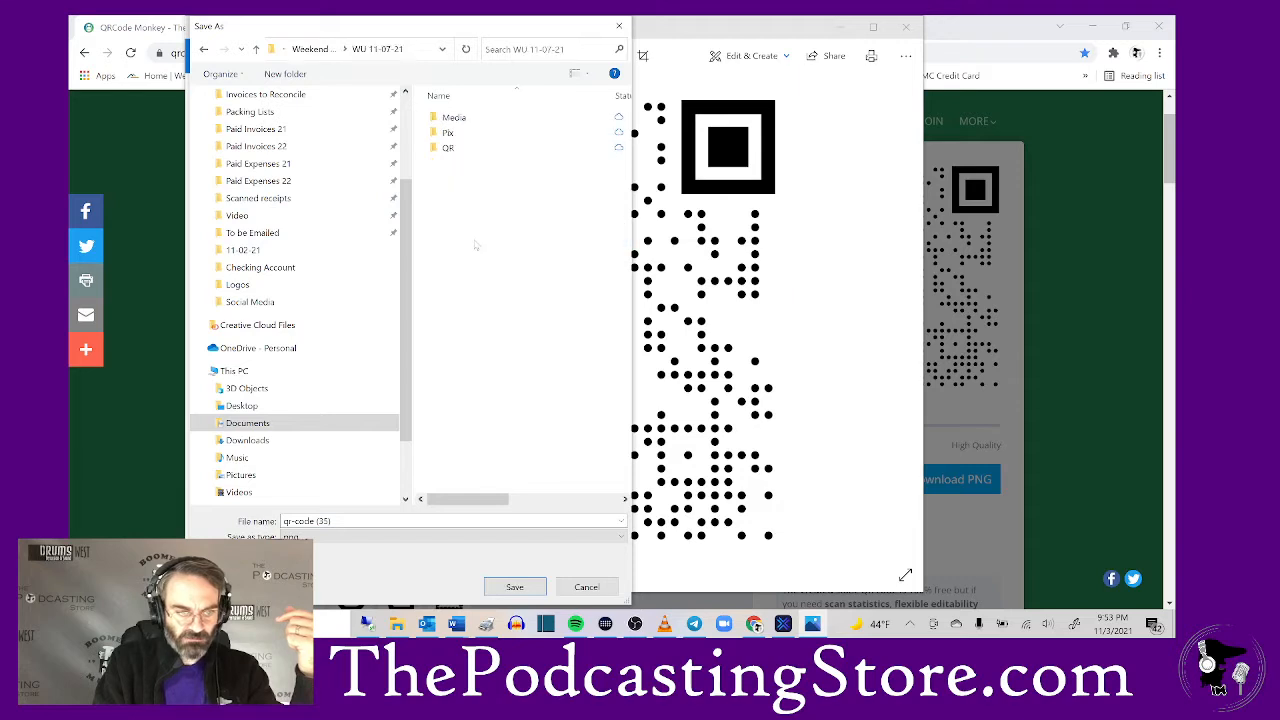
double_click(447, 150)
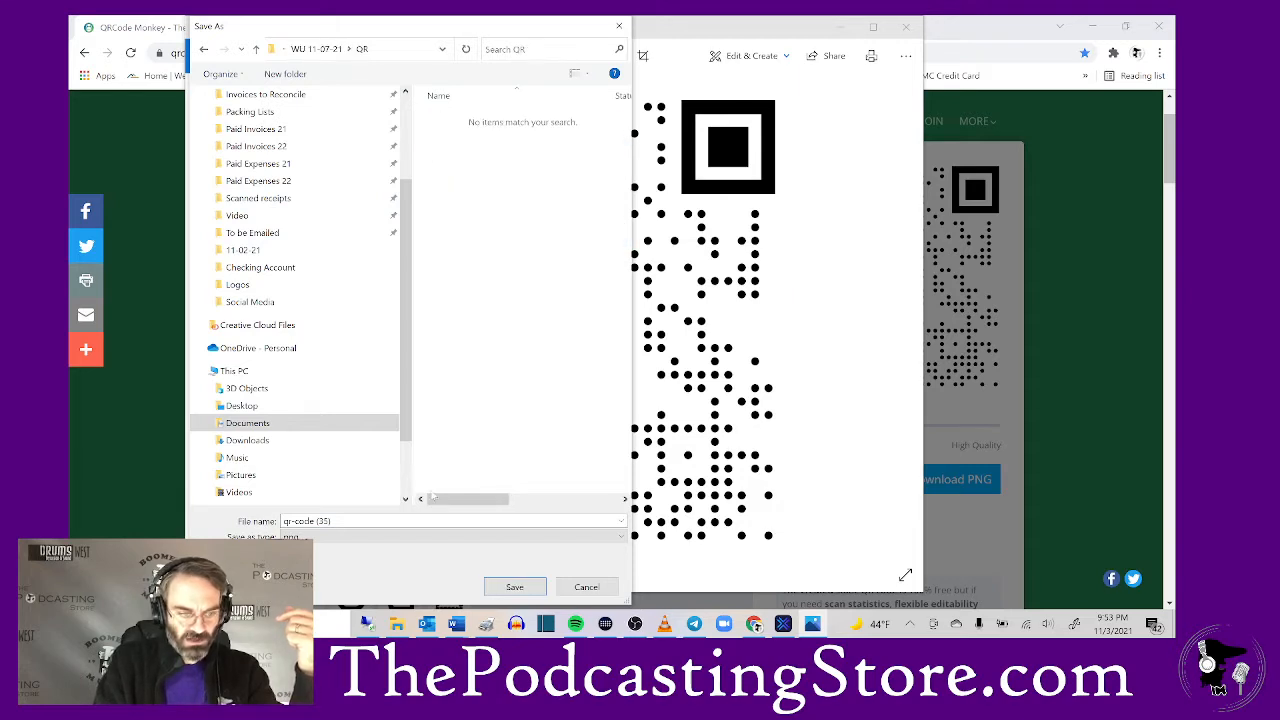
Save the image copy as VFTR 11-02-21 QR, and close the photo viewer and the advertisement on the QR code page.
drag(343, 521, 263, 521)
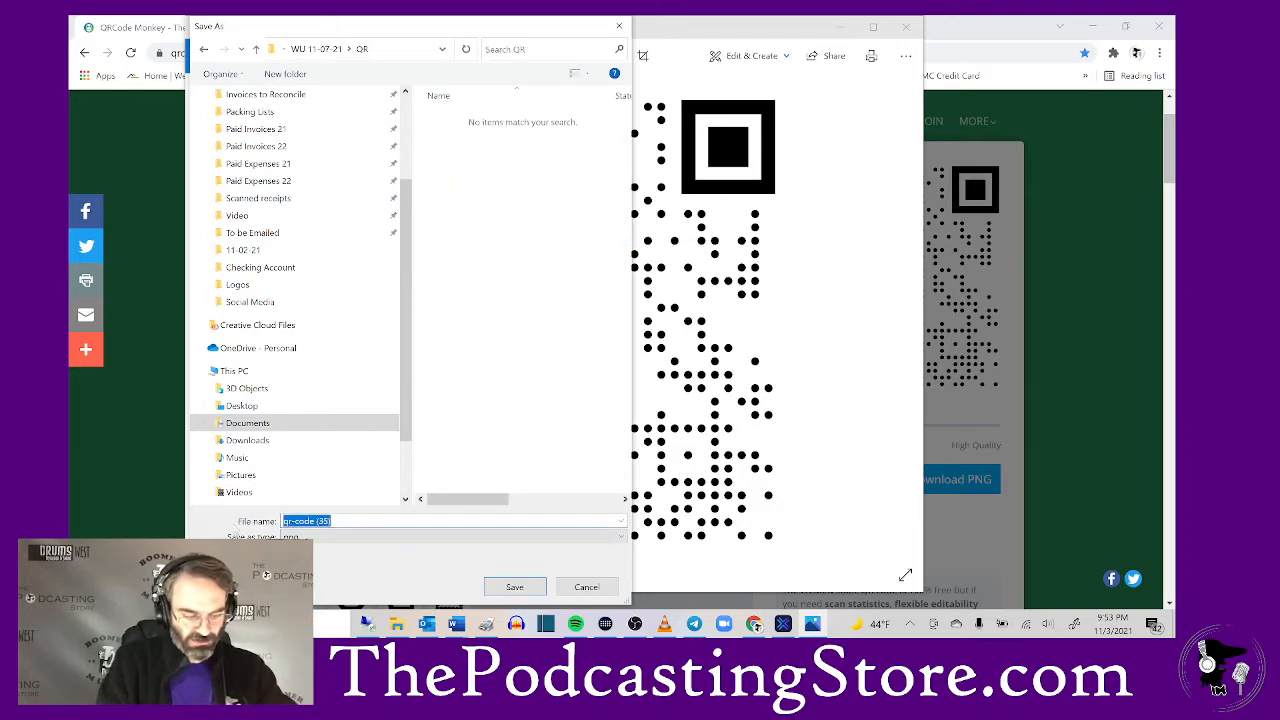
text(VFTR 11-02-21 QR)
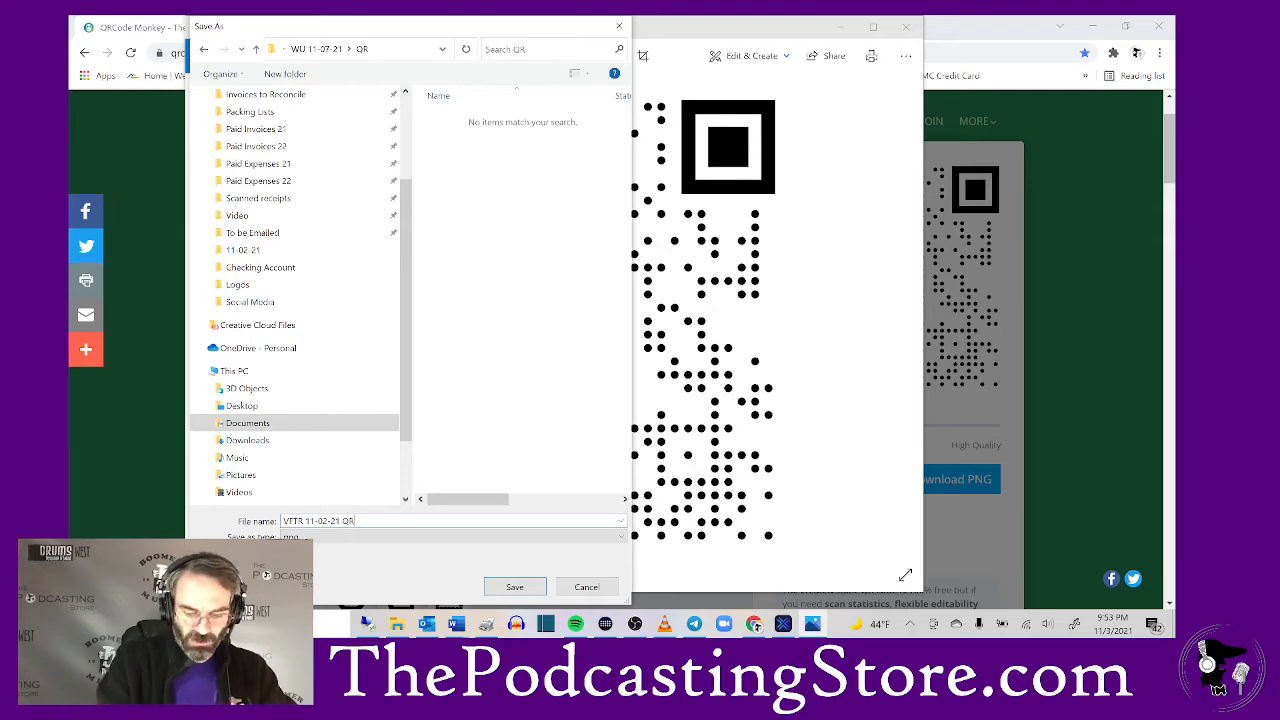
key(Return)
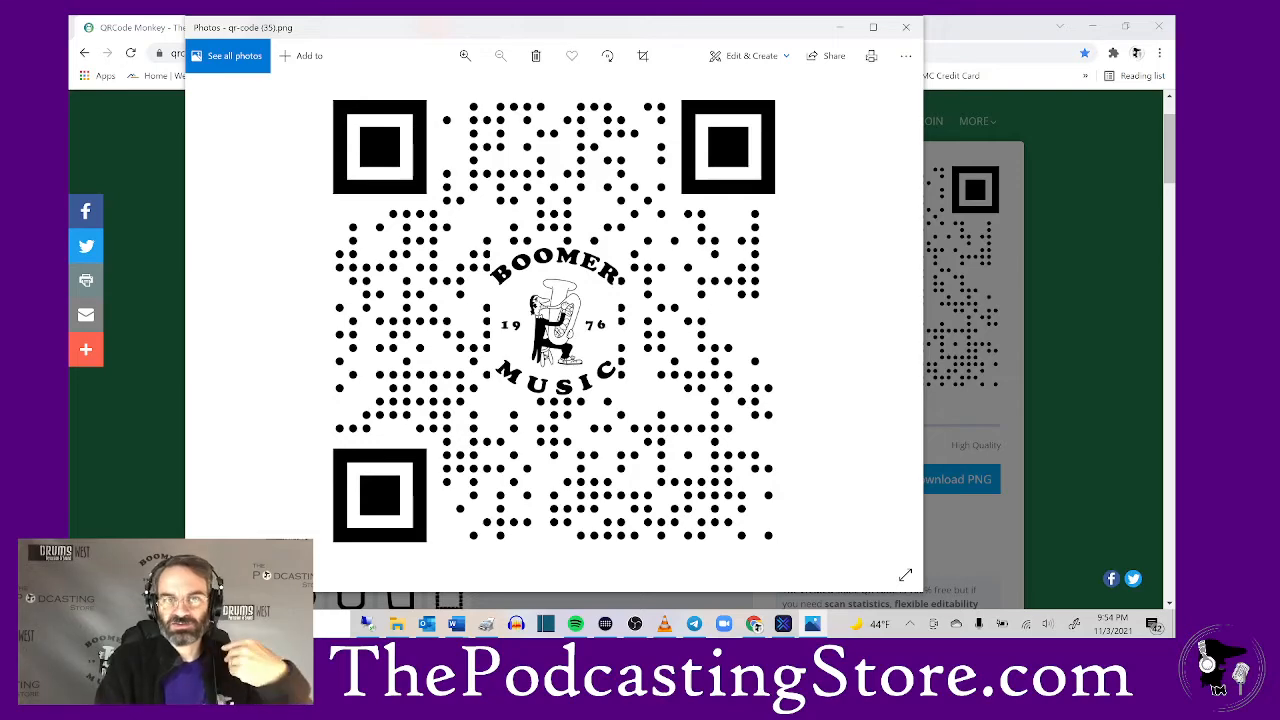
click(906, 27)
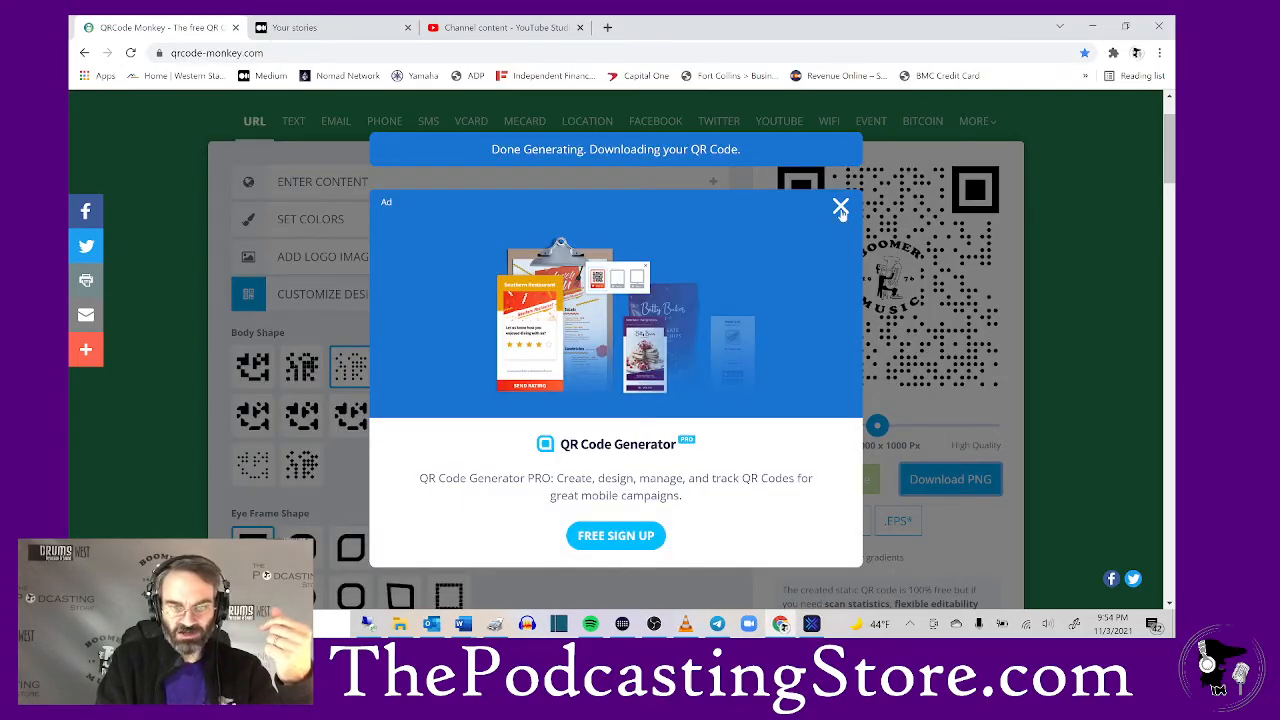
click(840, 206)
Switch to Medium and copy the link of the published story "Buying New Dishes is Like Getting a Tattoo".
click(336, 28)
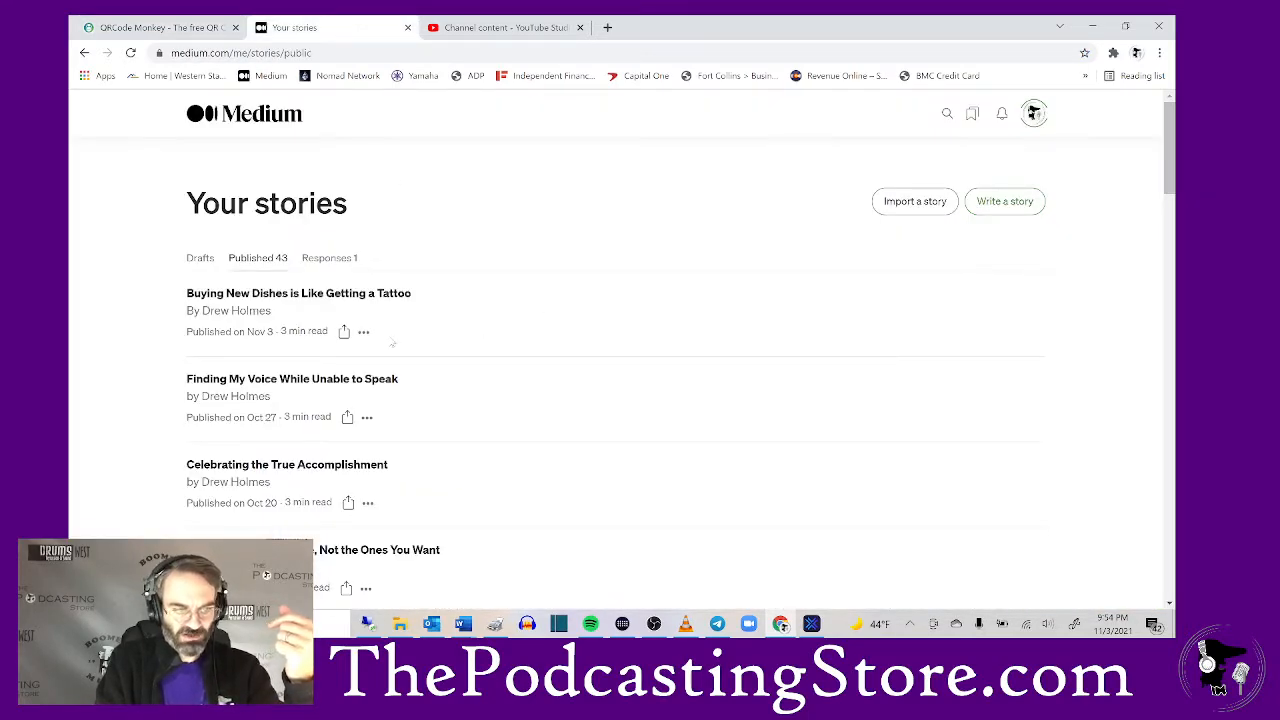
click(345, 332)
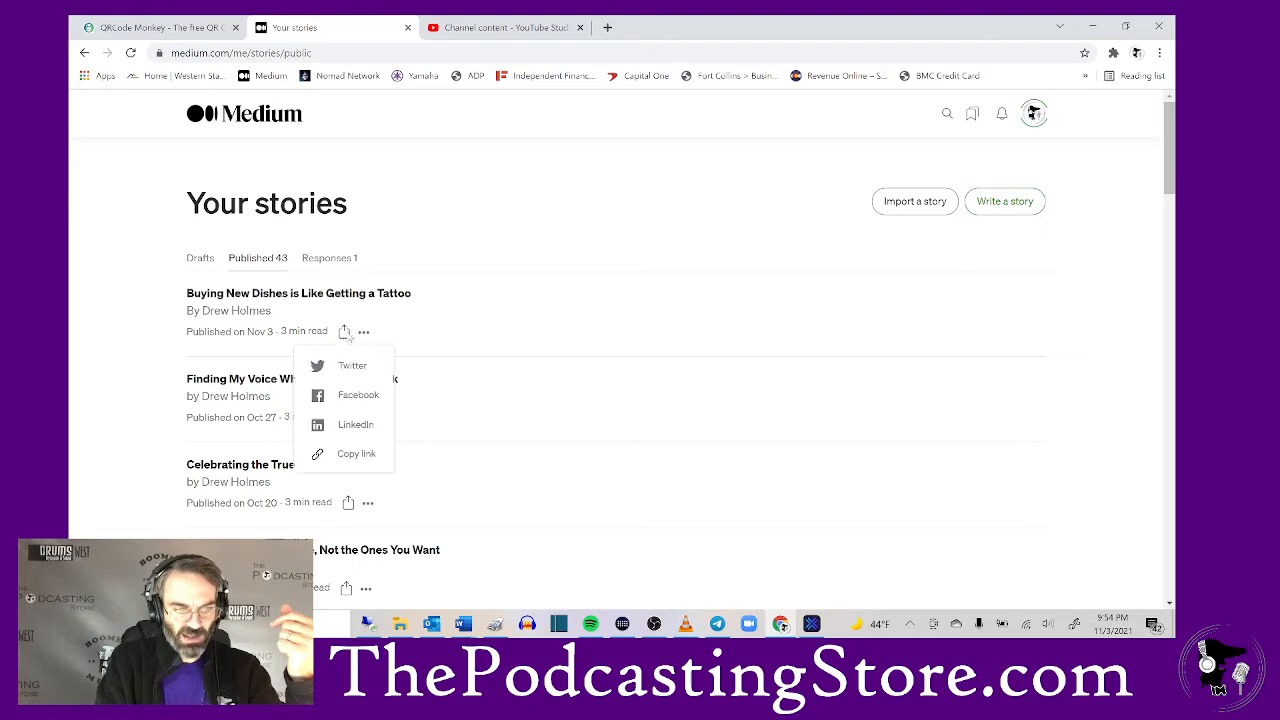
click(351, 458)
Switch to QRCode Monkey and replace the QR code's URL with the copied link of the Medium story.
click(155, 27)
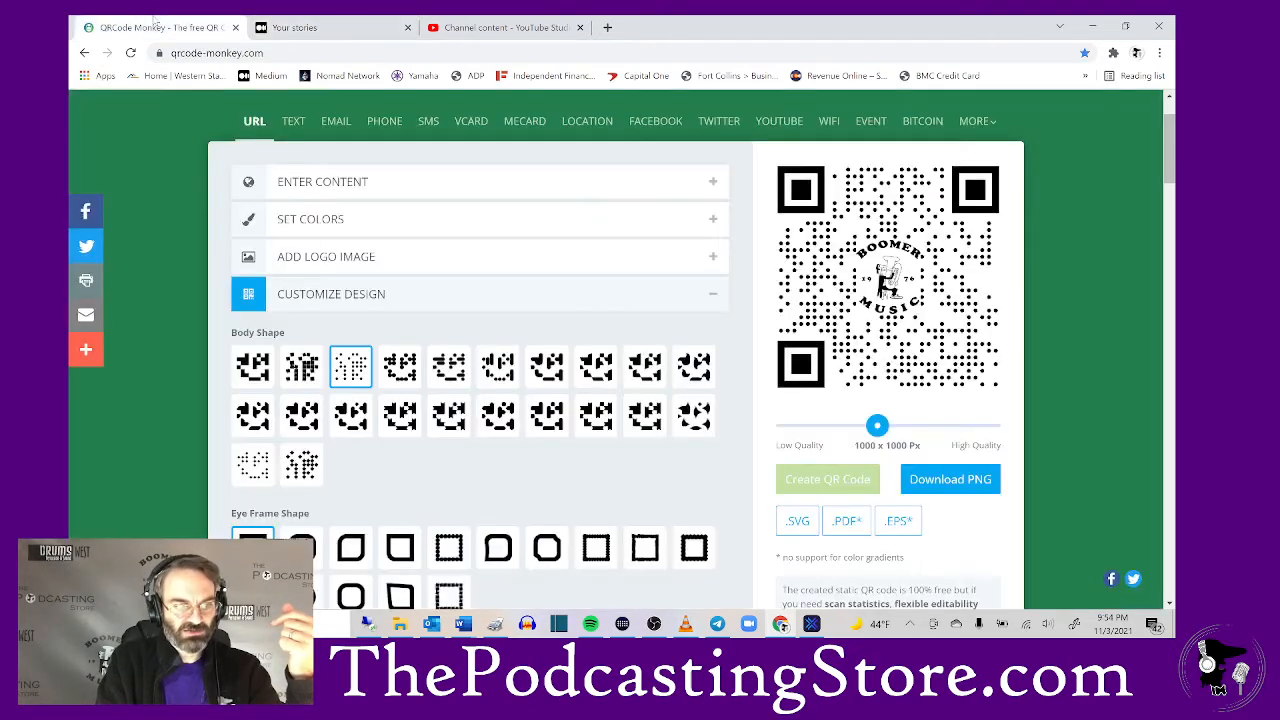
scroll(433, 294, up, 1)
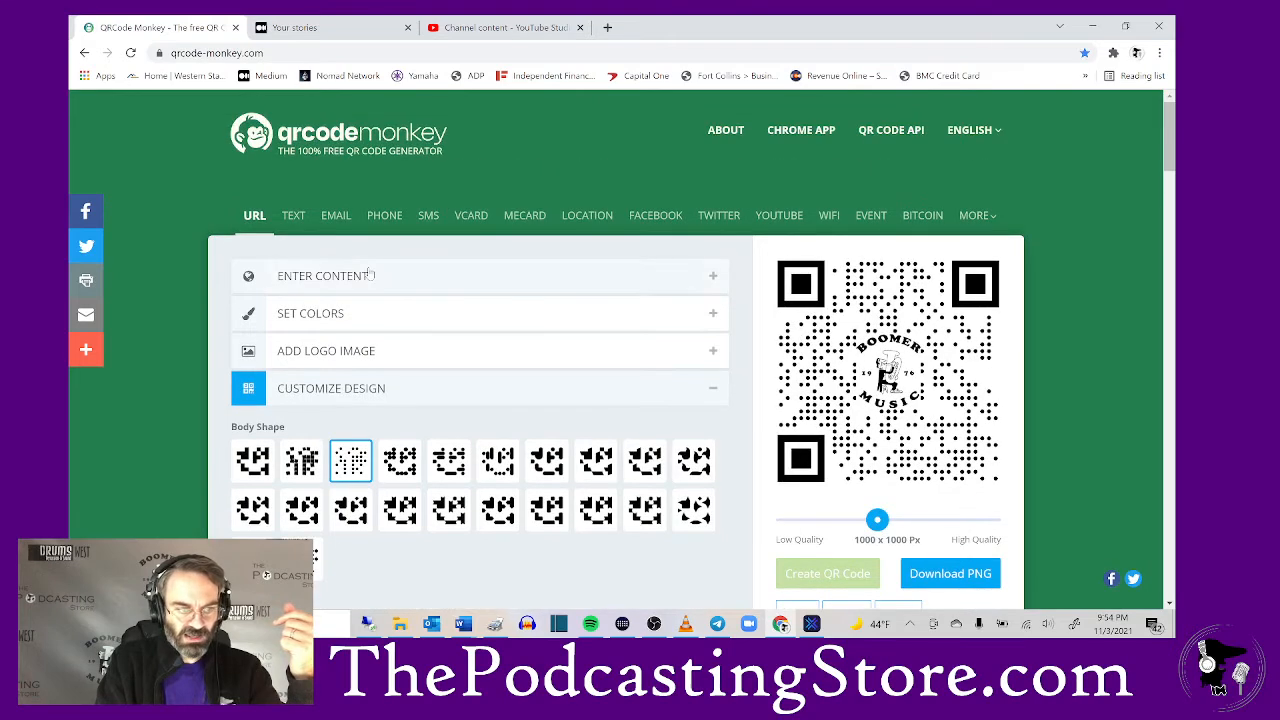
click(385, 276)
drag(440, 342, 84, 332)
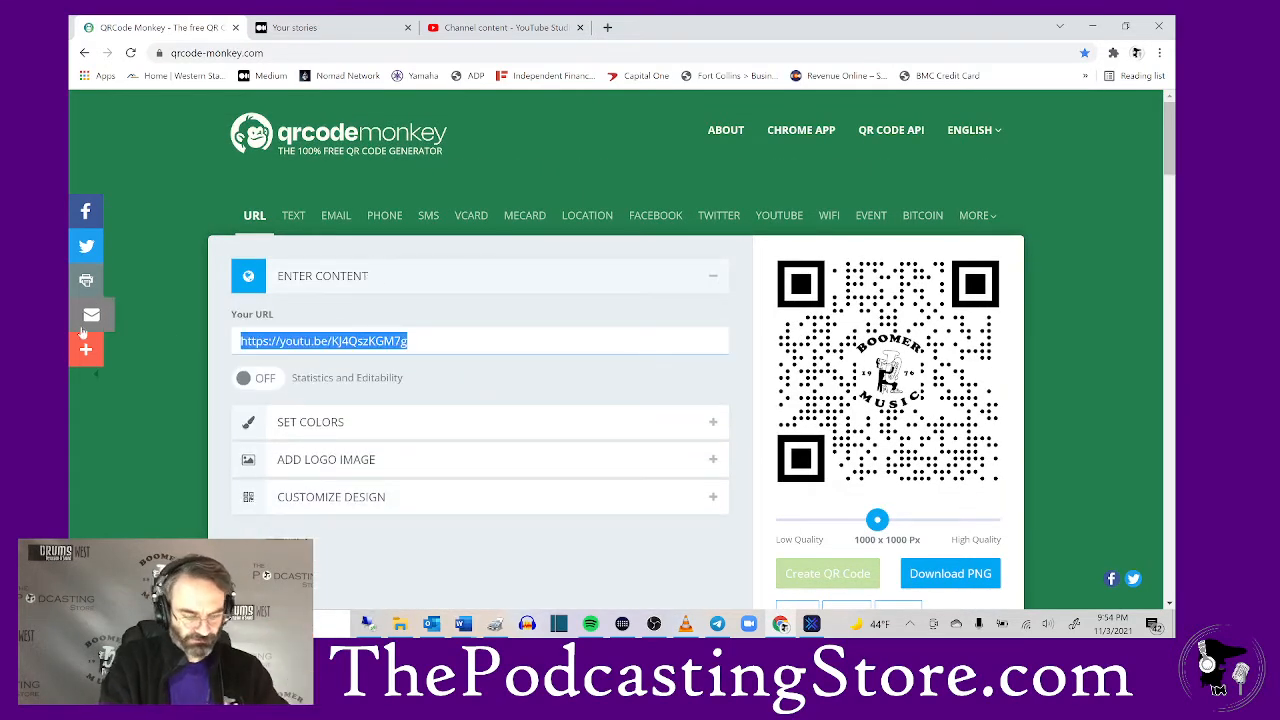
key(ctrl+v)
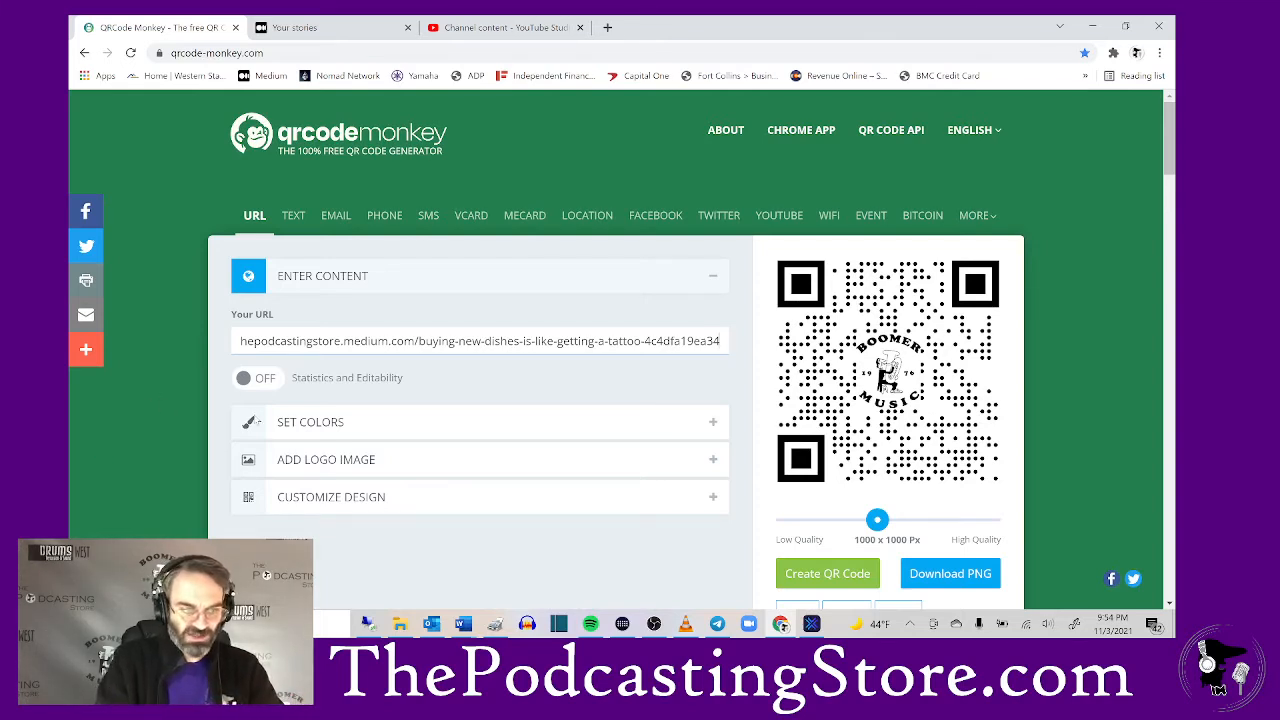
Replace the QR code's logo with the image logo-transparent-complete from Pictures > Logos and regenerate the code.
click(371, 459)
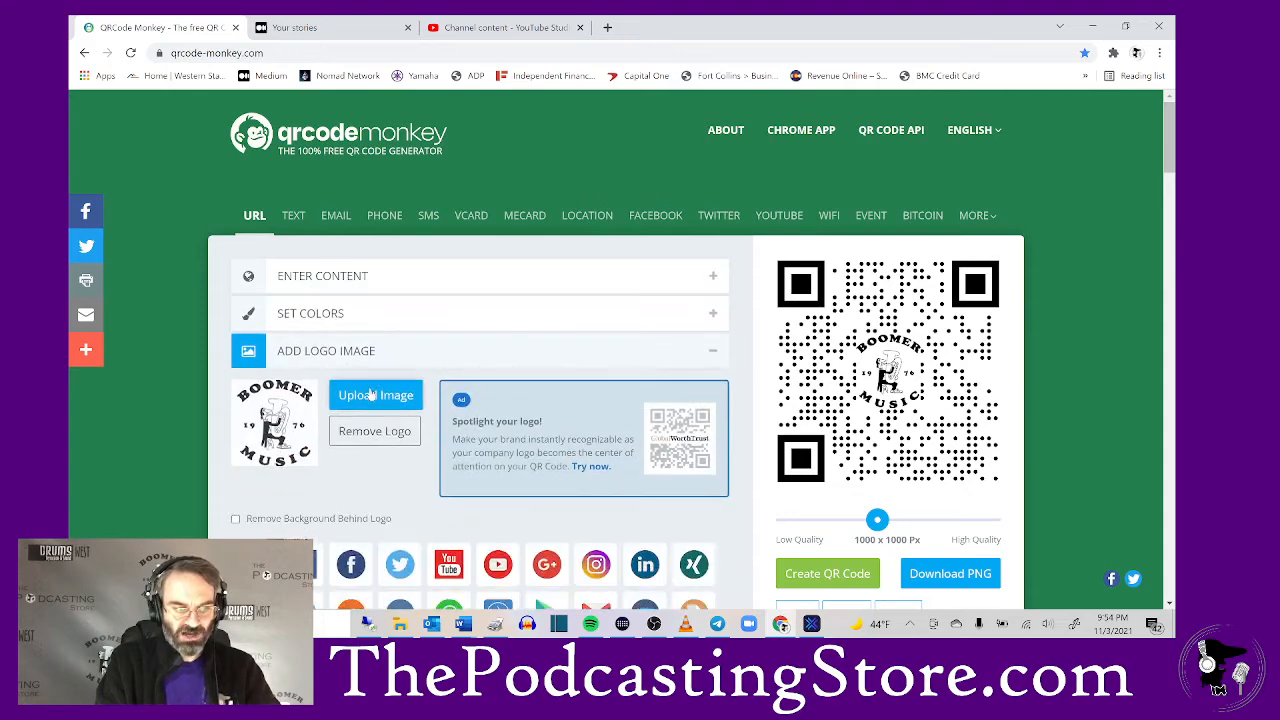
click(369, 395)
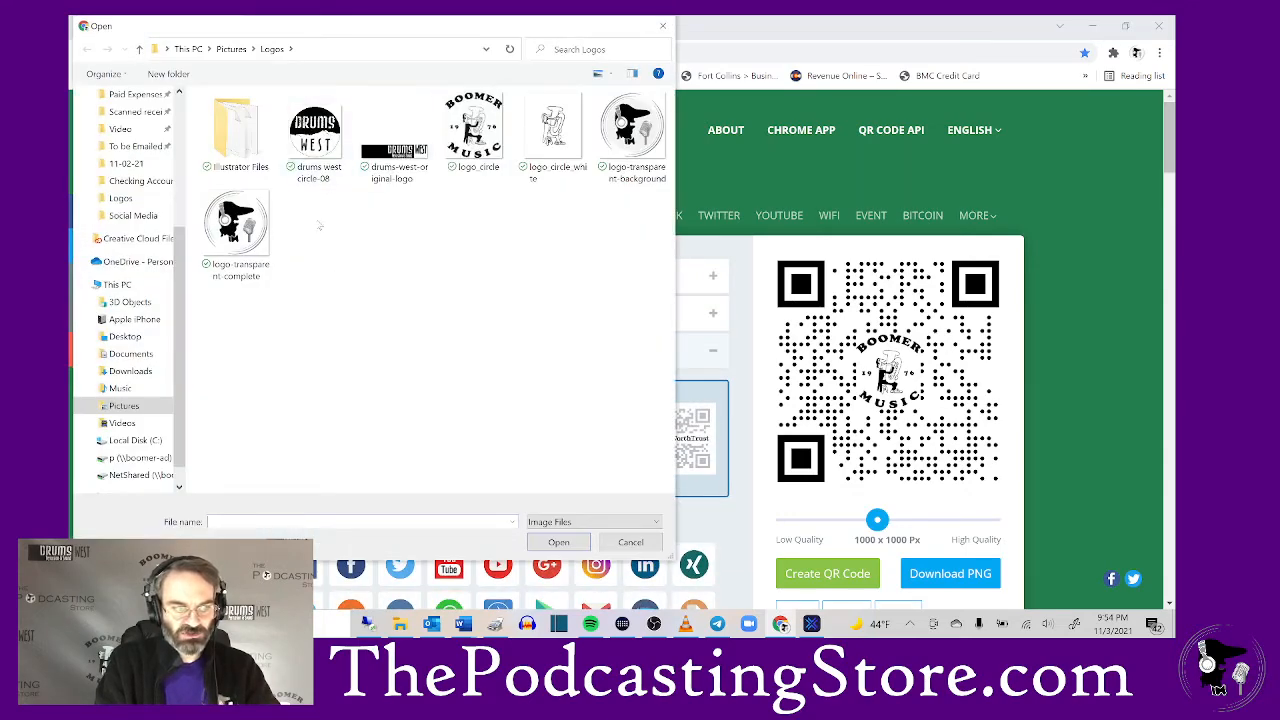
click(233, 238)
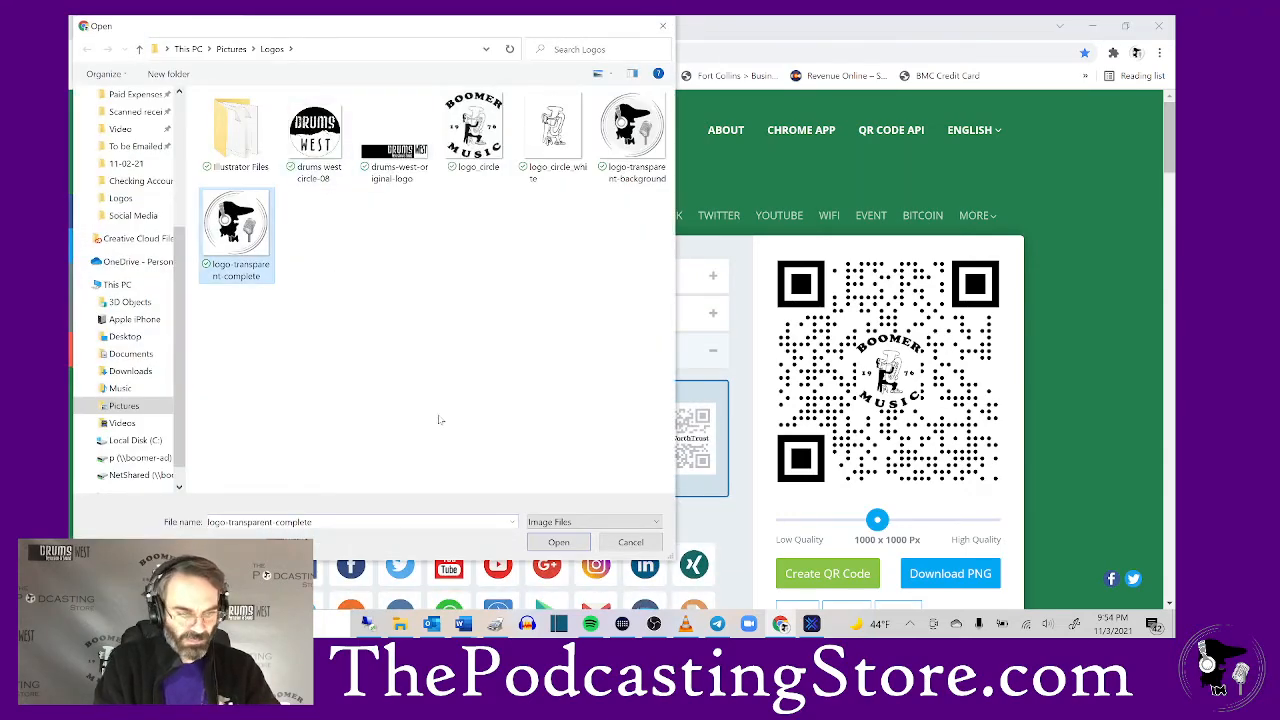
click(558, 542)
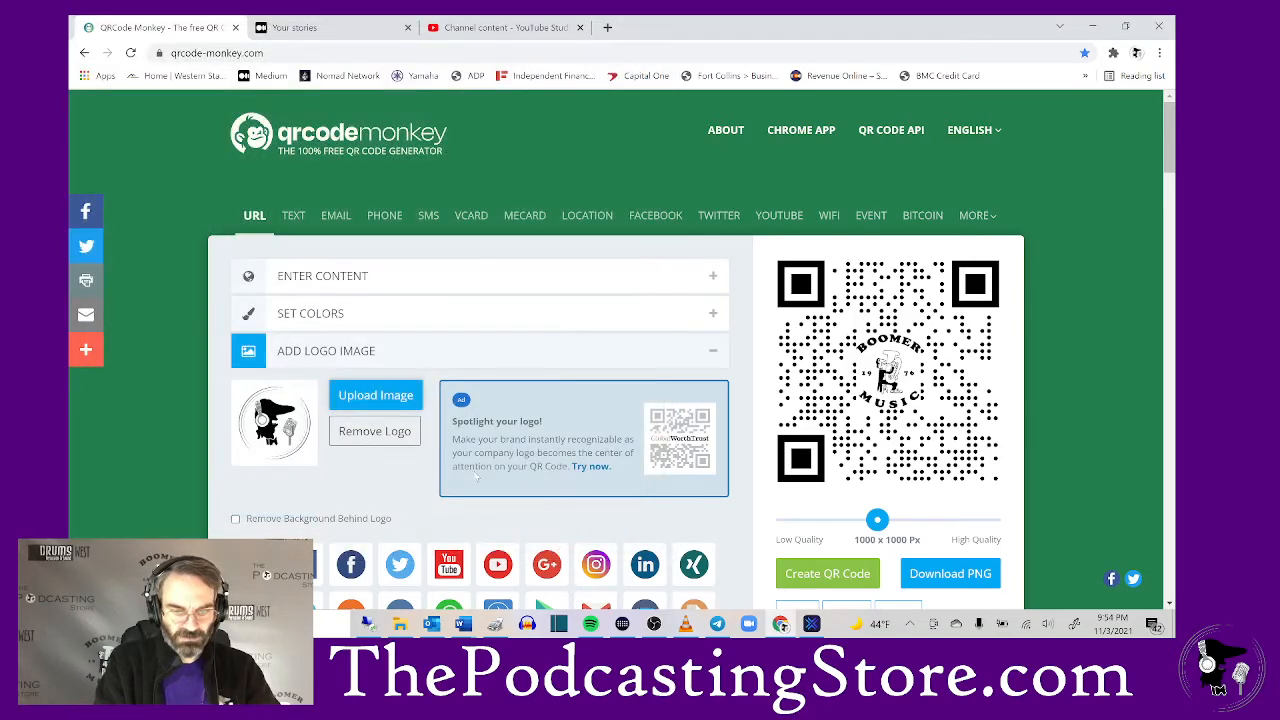
click(825, 573)
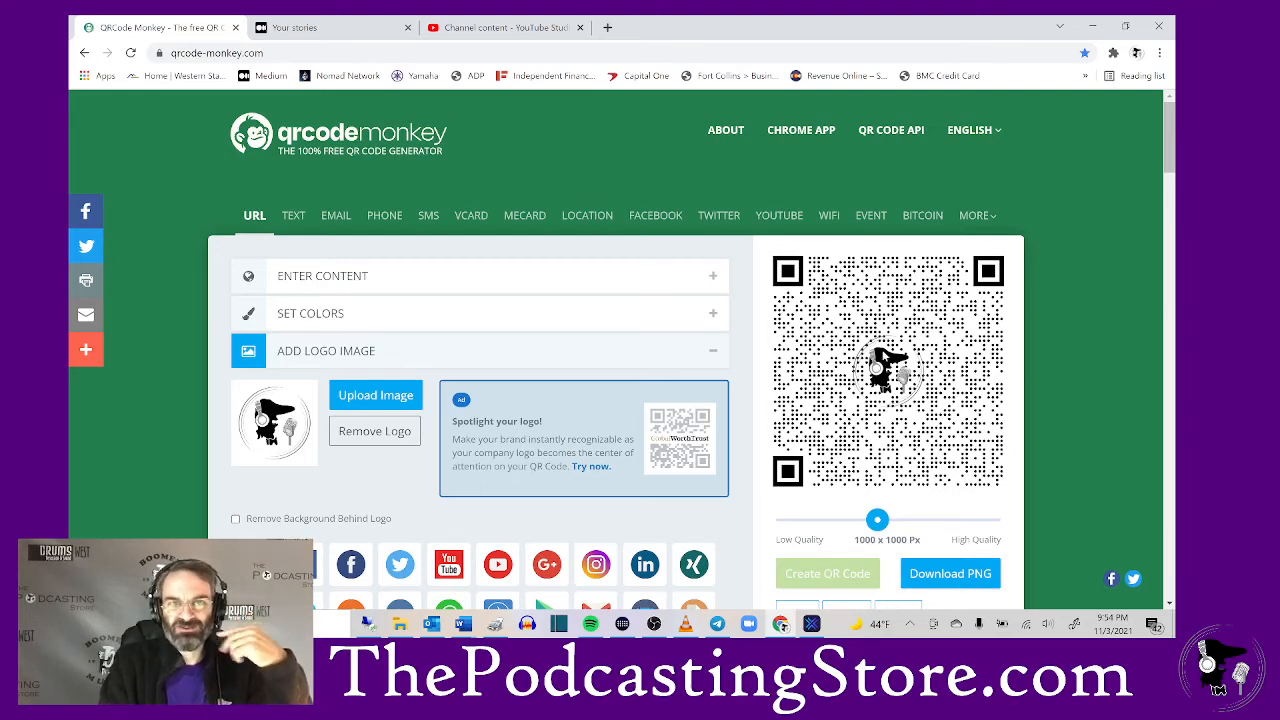
Regenerate the QR code with the background behind the logo removed, and download it as PNG.
click(236, 519)
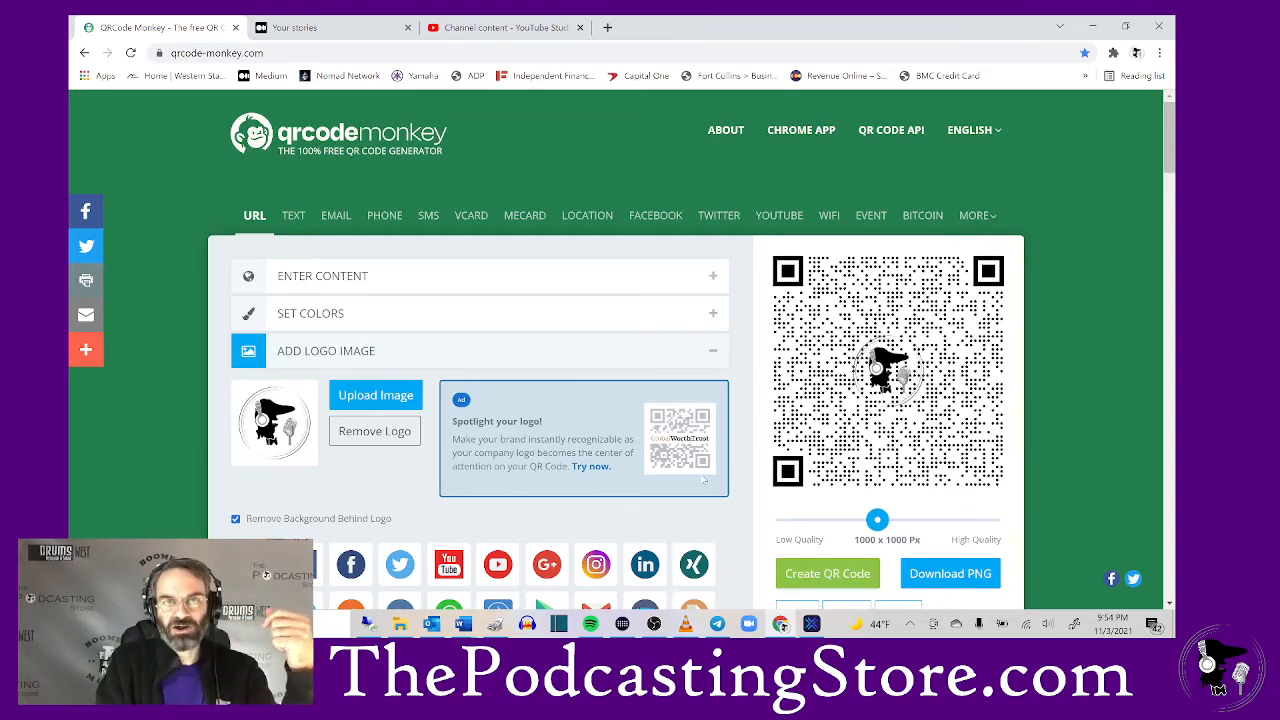
click(836, 573)
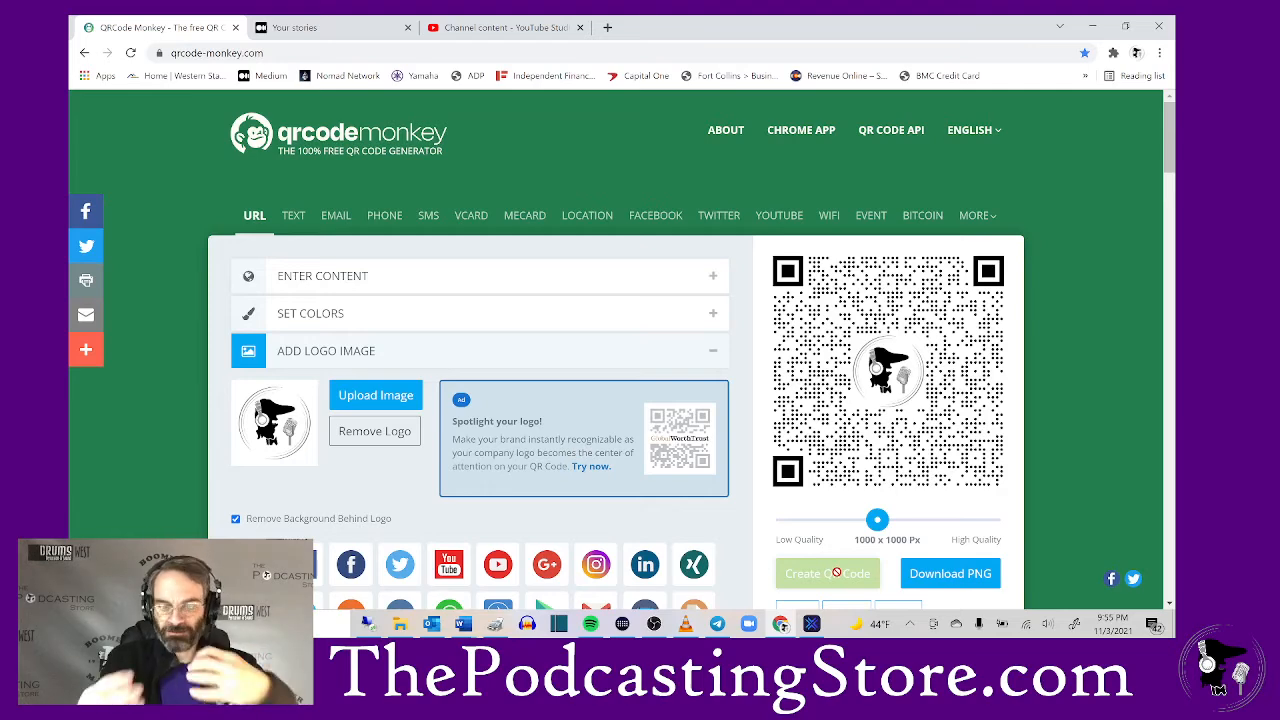
click(978, 578)
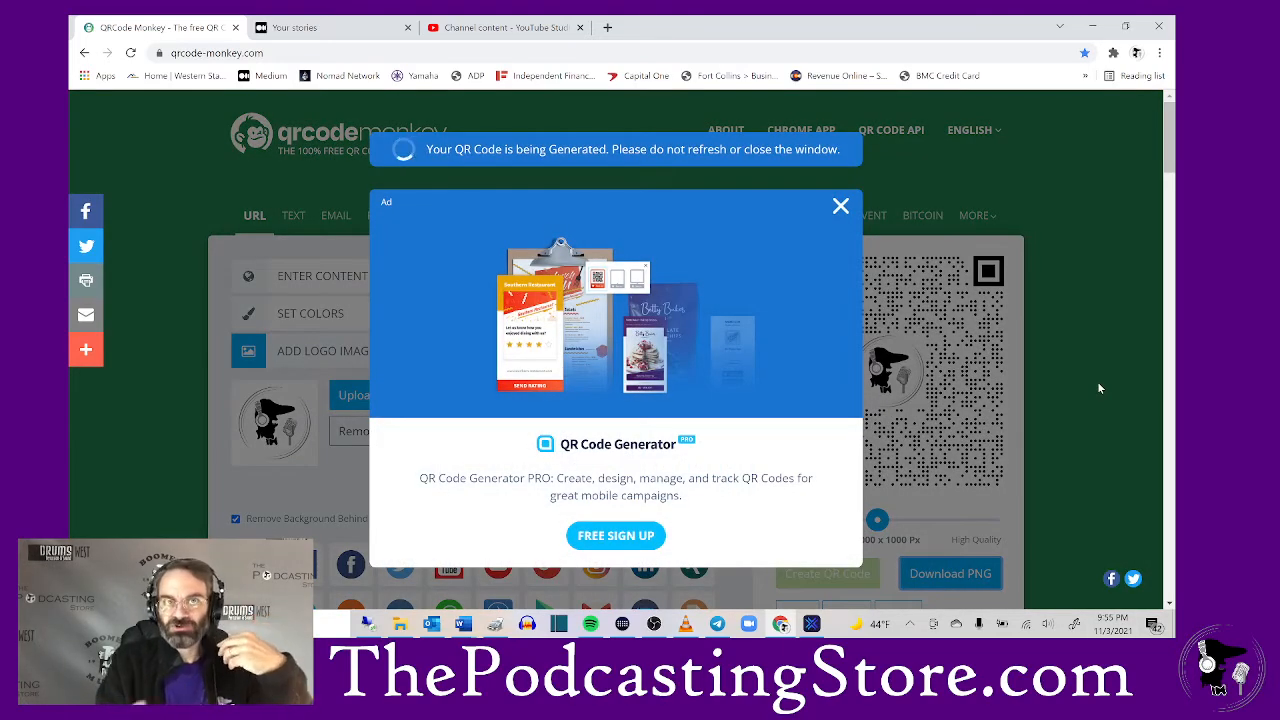